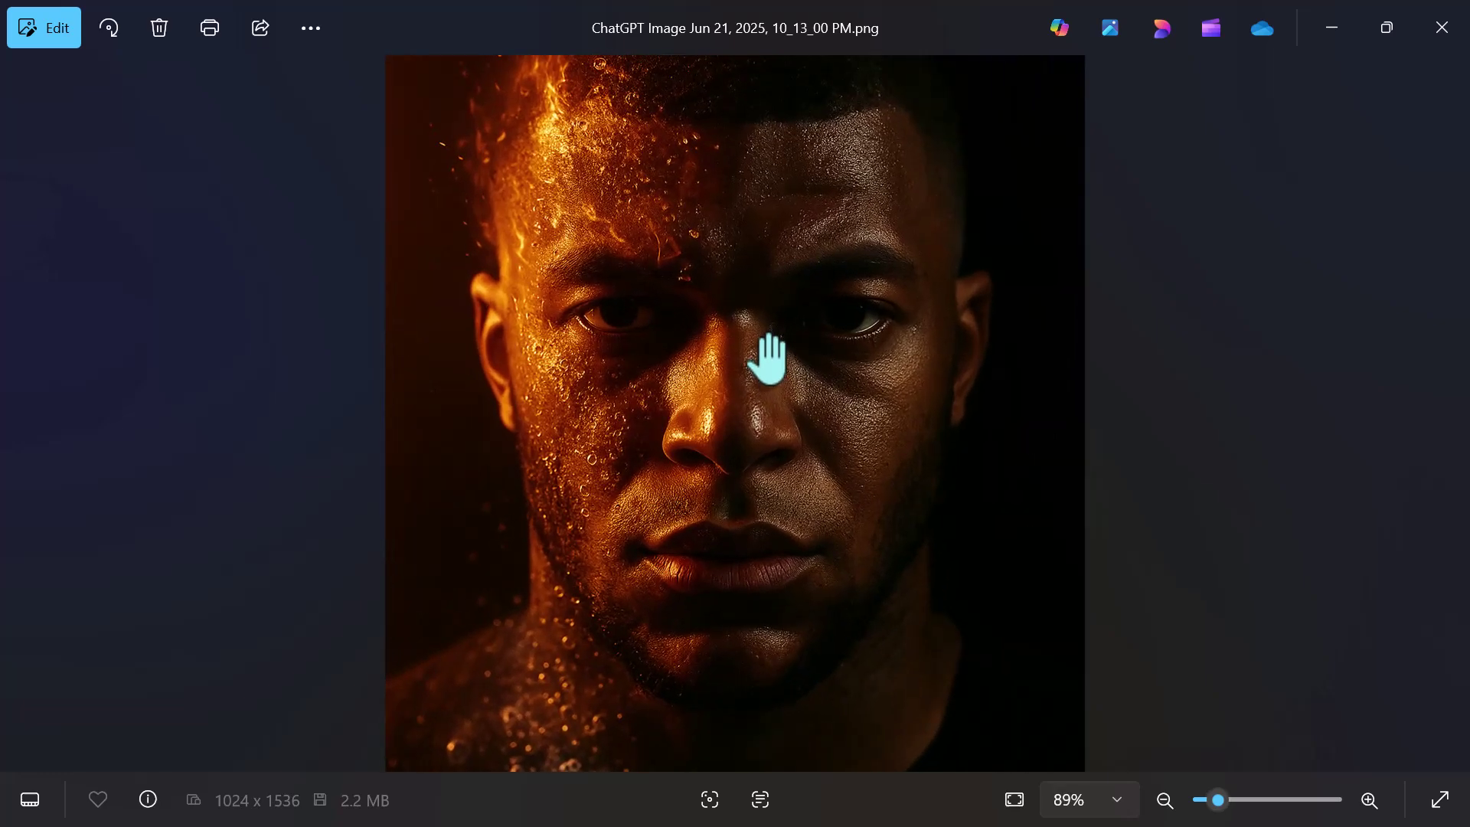
pyautogui.scroll(2, 765, 356)
pyautogui.scroll(1, 766, 357)
pyautogui.scroll(1, 765, 356)
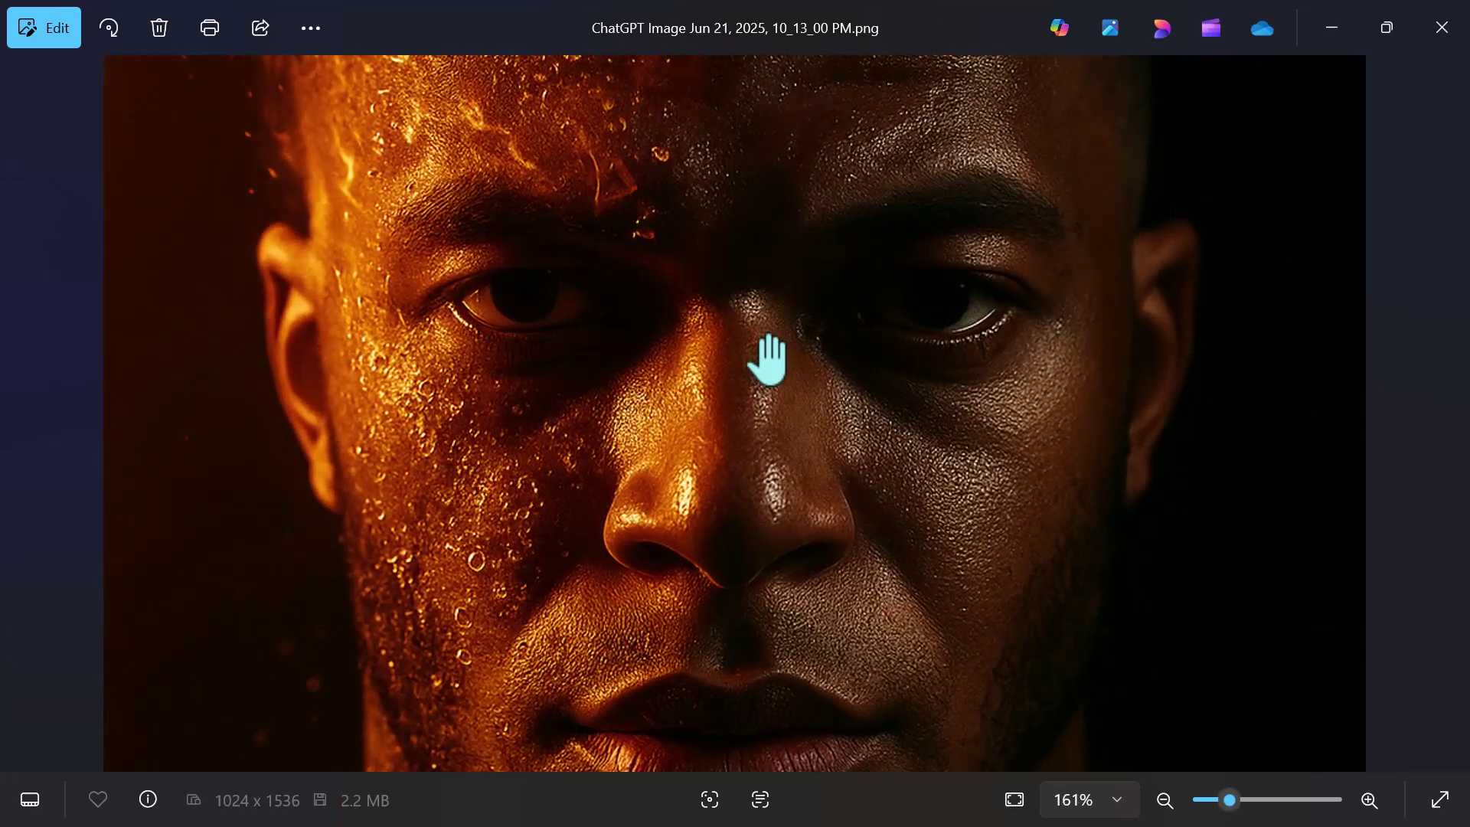
pyautogui.scroll(1, 766, 359)
pyautogui.scroll(2, 760, 345)
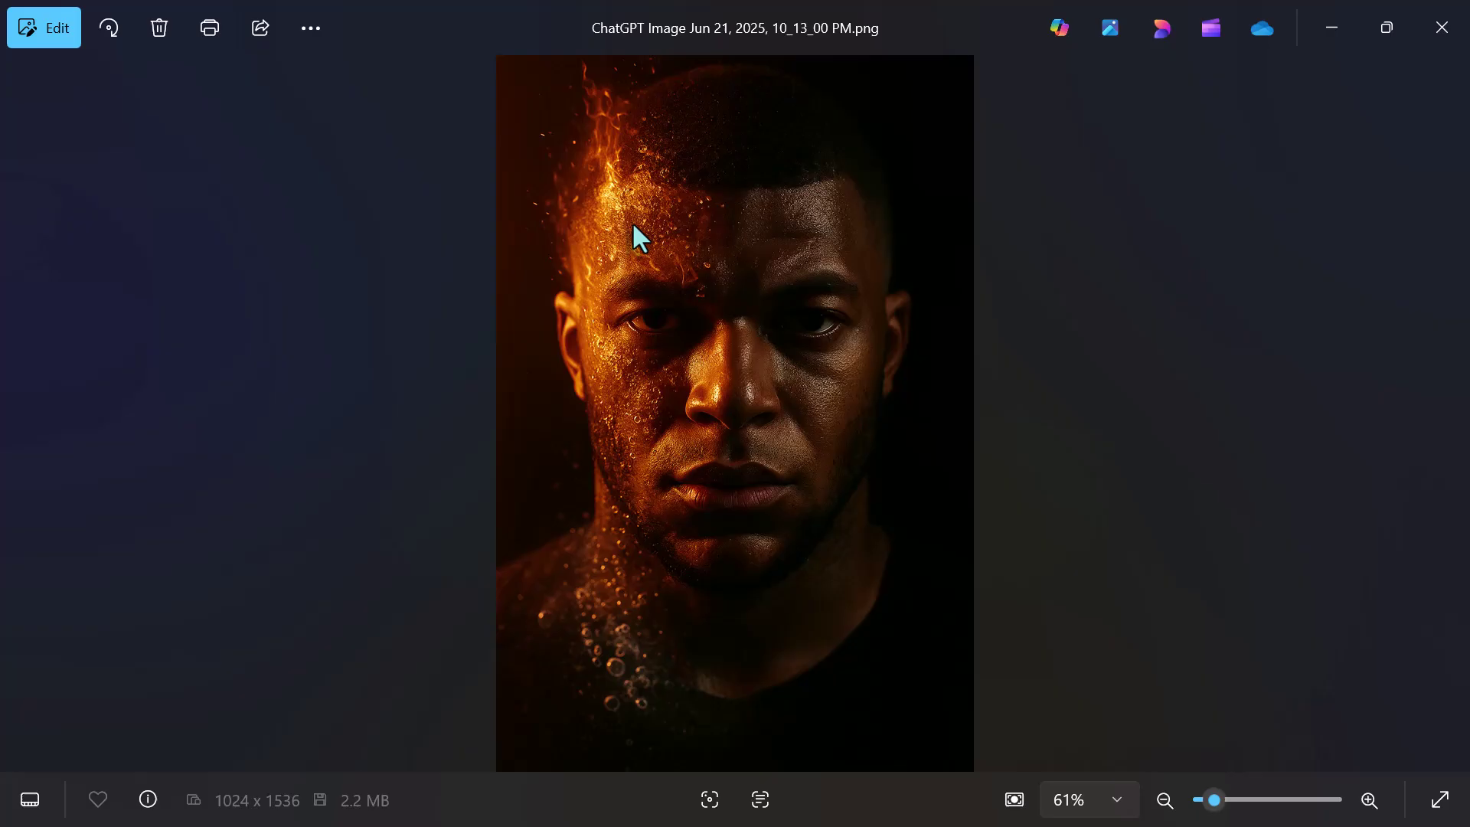
# Step: Close the Photos viewer with Alt+F4 to bring the ChatGPT page back
pyautogui.hotkey('alt', 'F4')
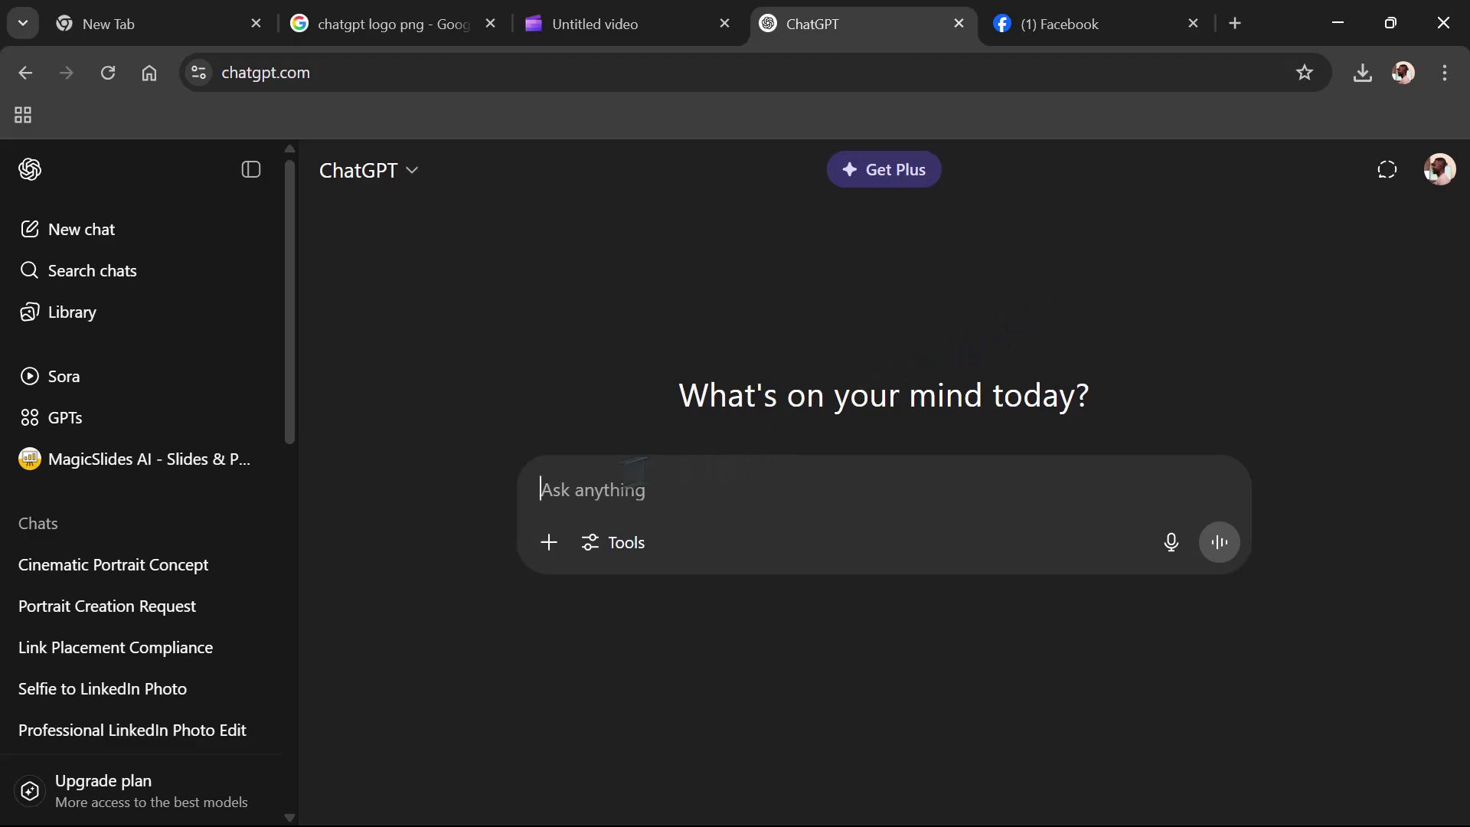
# Step: Attach the Desktop file MBAPPE through Add photos and files
pyautogui.click(550, 542)
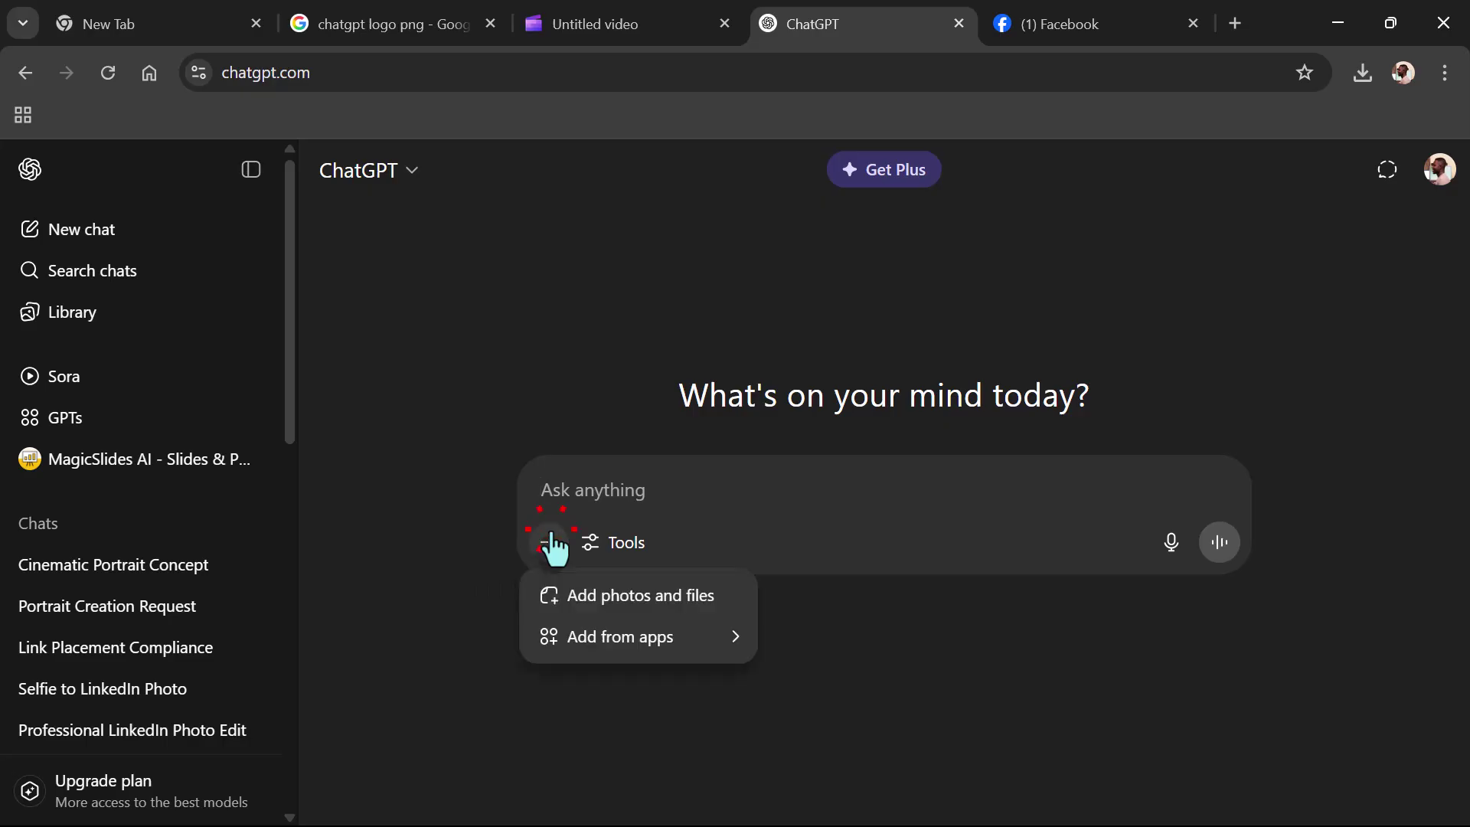
pyautogui.click(595, 597)
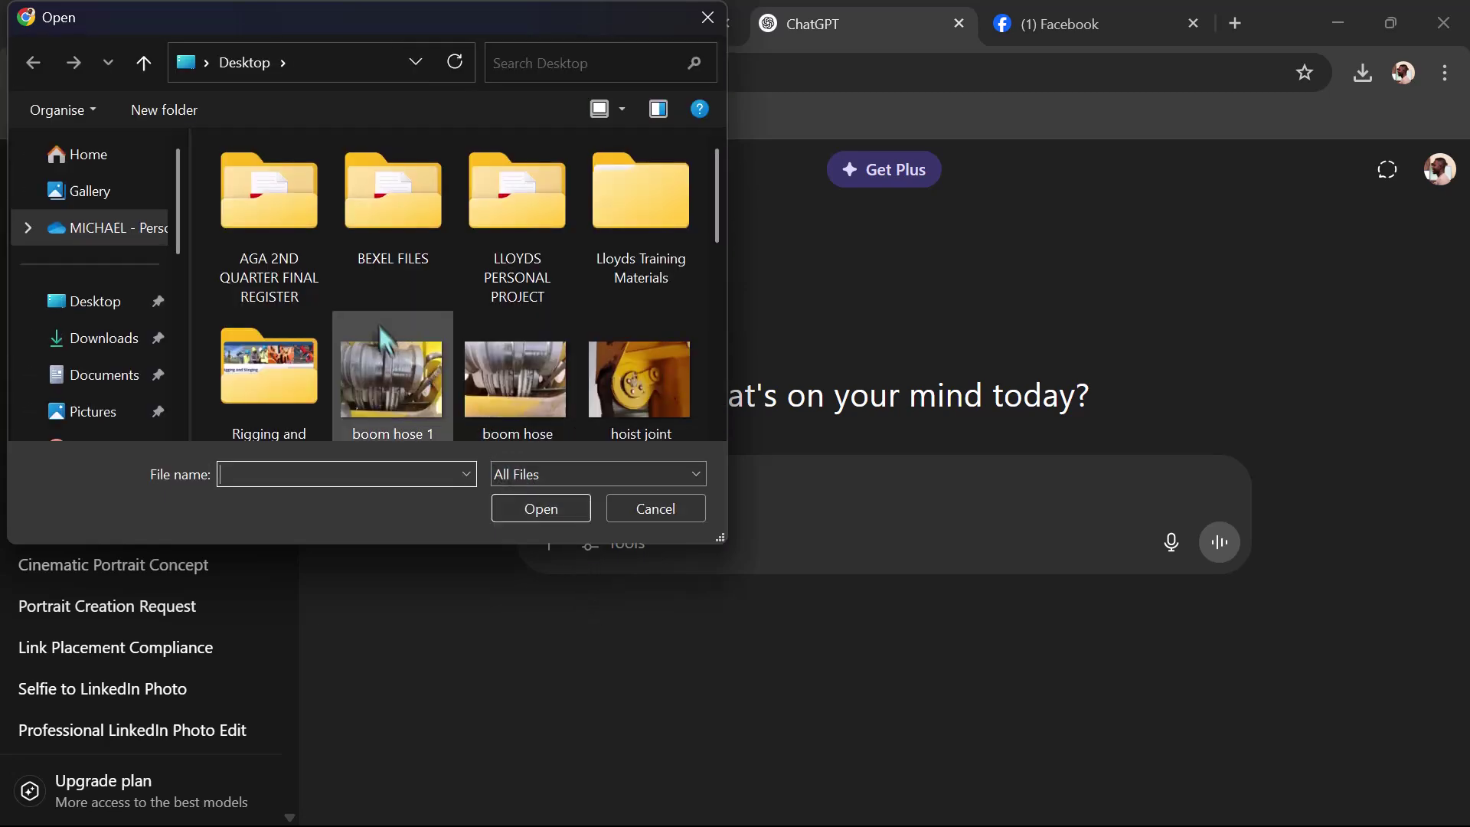
pyautogui.scroll(-2, 383, 333)
pyautogui.scroll(-3, 385, 319)
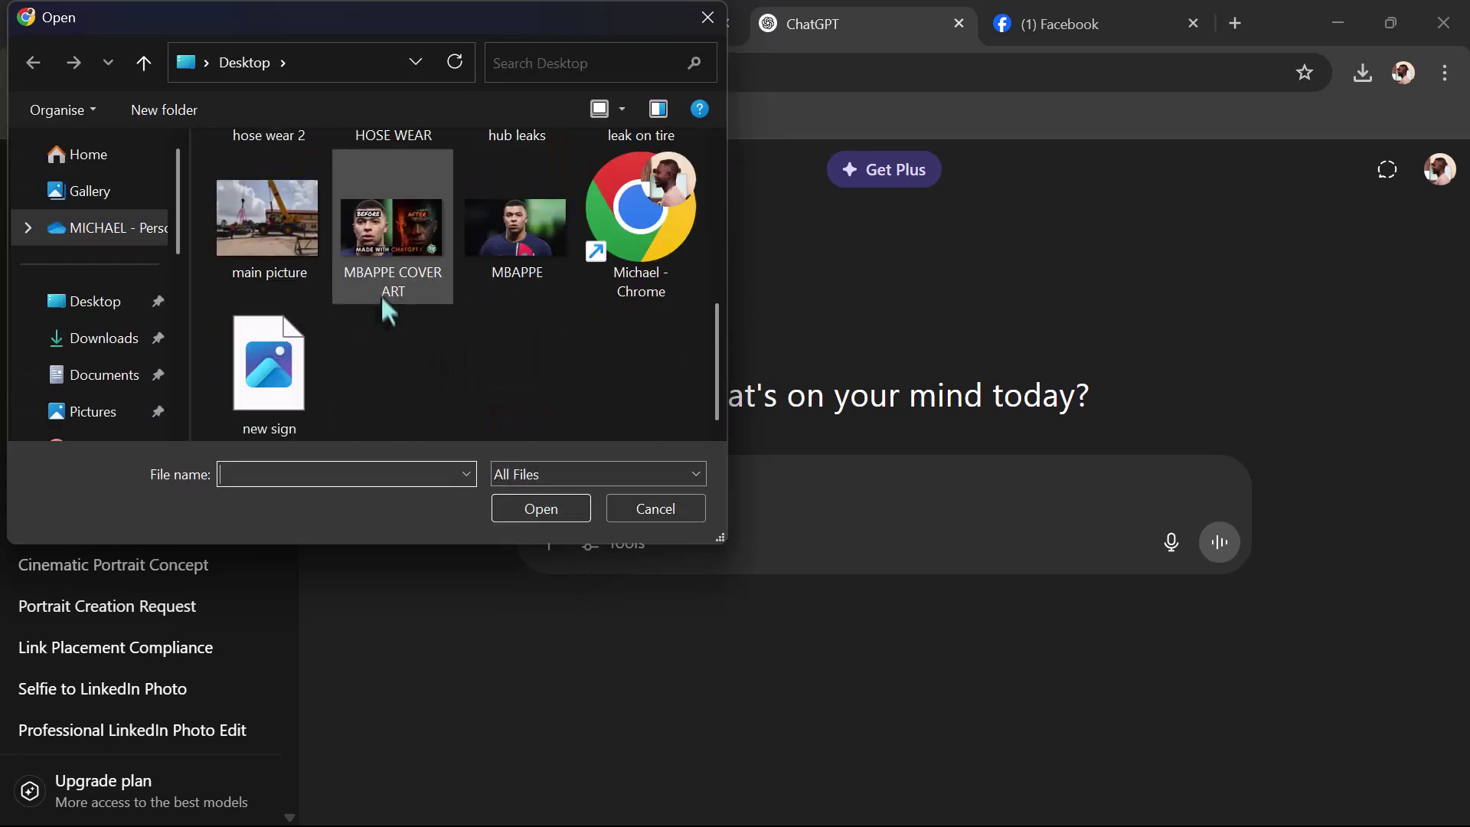
pyautogui.doubleClick(526, 258)
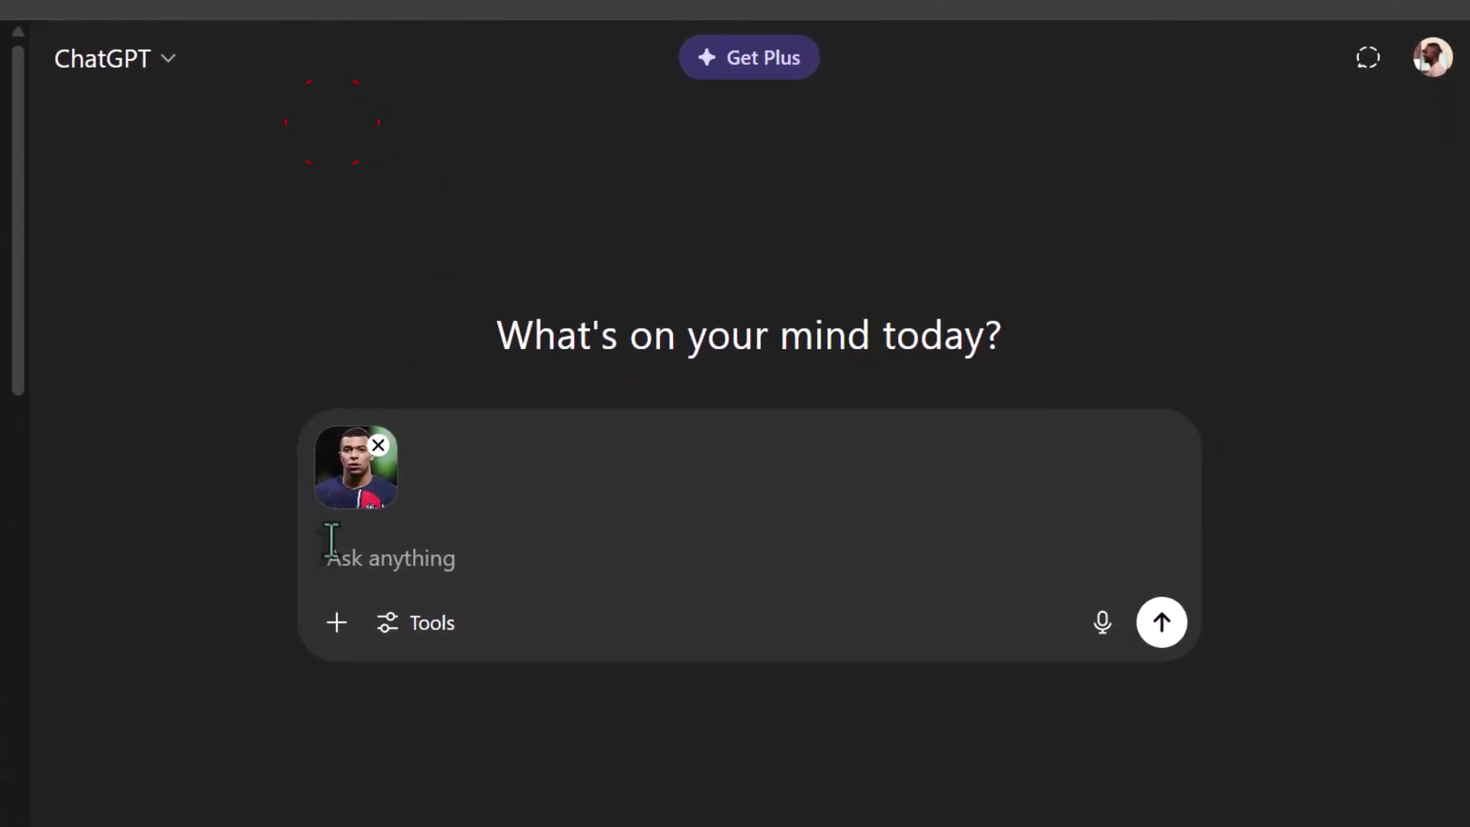
# Step: Paste the fire-and-ice half-face portrait prompt into the message box
pyautogui.click(342, 556)
pyautogui.write('Create a high-contrast close-up portrait of the referenced man. The image should depict only the left half of his face, partially submerged in water, with fire and ice droplets and bubbles visible on his skin and hair. Illuminate the left side of the face dramatically, casting the rest into deep shadow. Dark background. Detail in skin texture, beard stubble, and eye focus to evoke a moody cinematic atmosphere. 3:4 orientation. Make it warm color.')
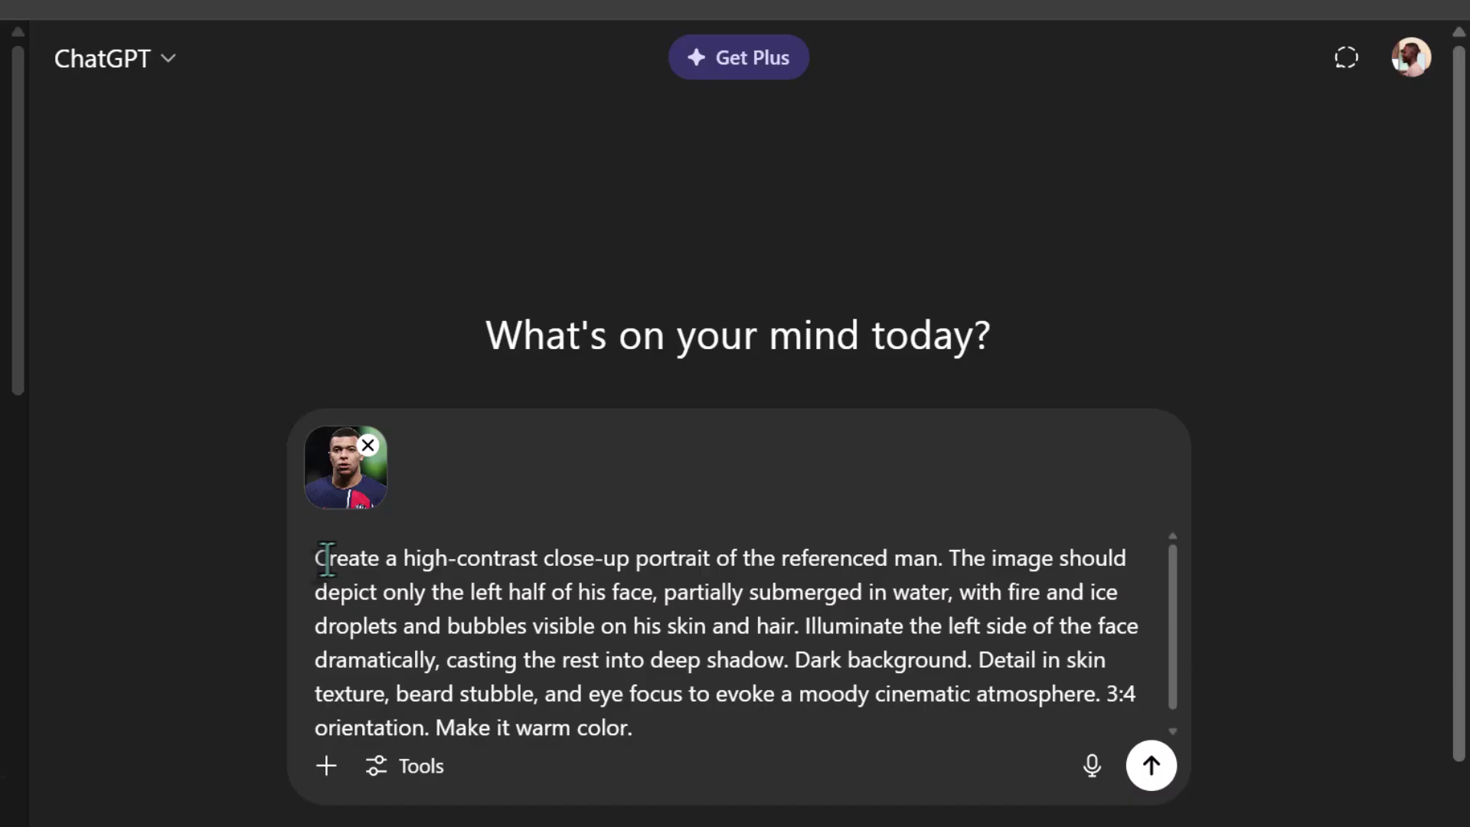
pyautogui.click(316, 552)
# Step: Select the pasted prompt from its first letter through to its end
pyautogui.moveTo(315, 553); pyautogui.dragTo(325, 538)
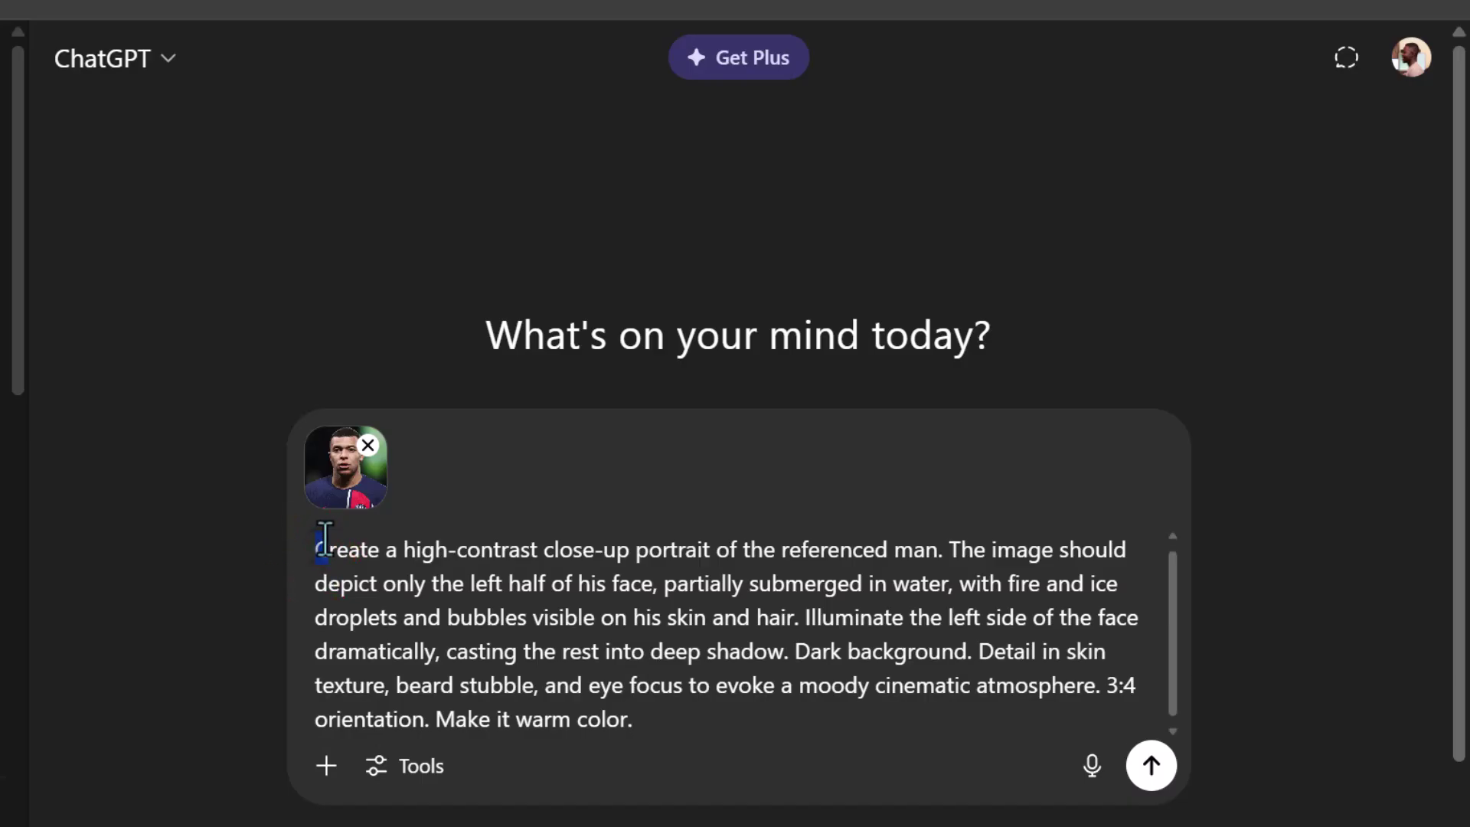
pyautogui.hotkey('shift', 'Right')
pyautogui.hotkey('shift', 'Right')
pyautogui.hotkey('shift', 'Right')
pyautogui.hotkey('shift', 'Right')
pyautogui.hotkey('shift', 'Right')
pyautogui.hotkey('shift', 'Right')
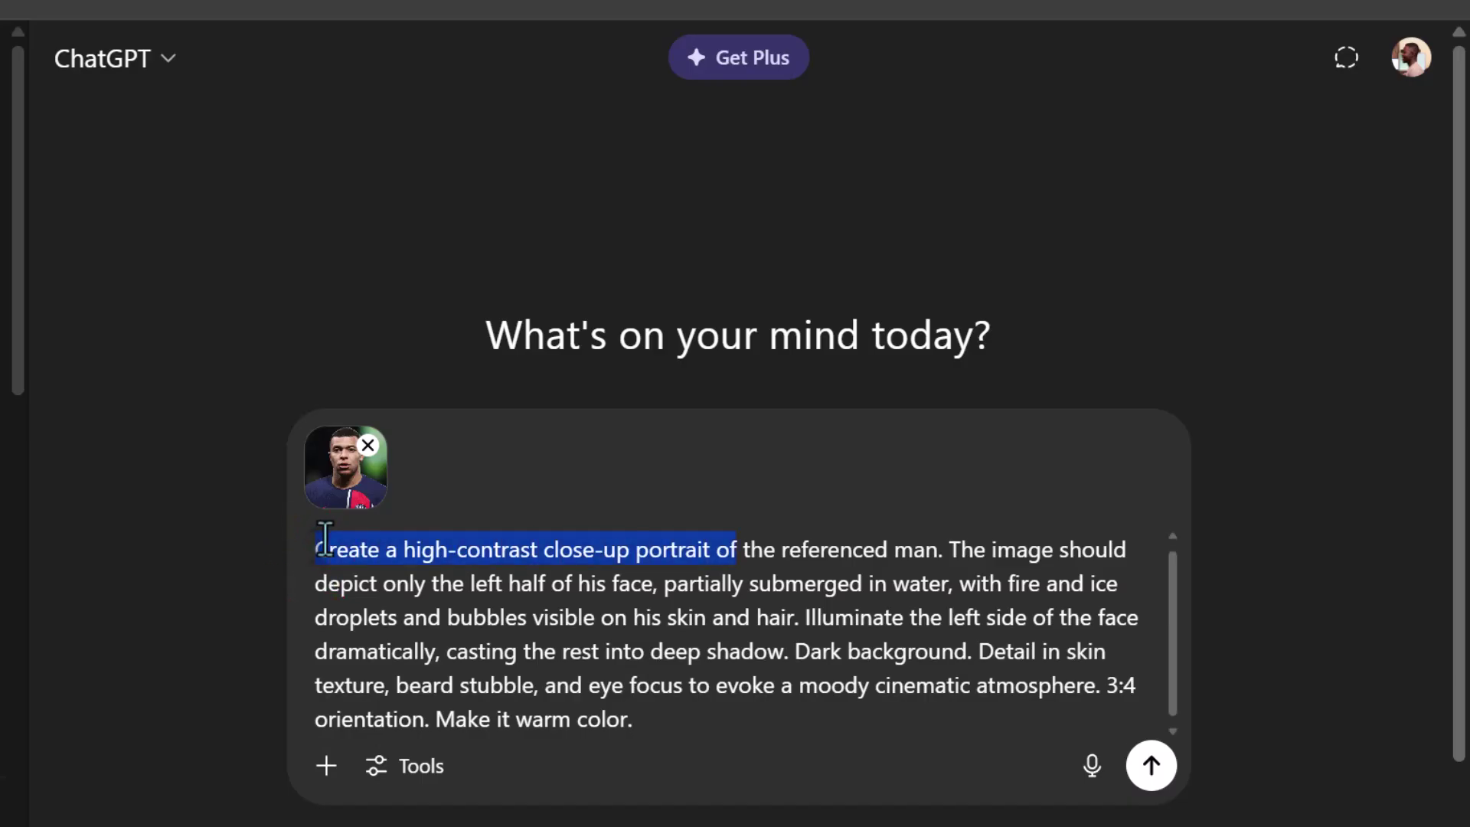
pyautogui.hotkey('shift', 'Right')
pyautogui.hotkey('shift', 'Right')
pyautogui.hotkey('shift', 'Right')
pyautogui.hotkey('shift', 'Right')
pyautogui.hotkey('shift', 'Right')
pyautogui.hotkey('shift', 'Right')
pyautogui.hotkey('shift', 'Right')
pyautogui.hotkey('shift', 'Right')
pyautogui.hotkey('shift', 'Right')
pyautogui.hotkey('shift', 'Right')
pyautogui.hotkey('shift', 'Right')
pyautogui.hotkey('shift', 'Right')
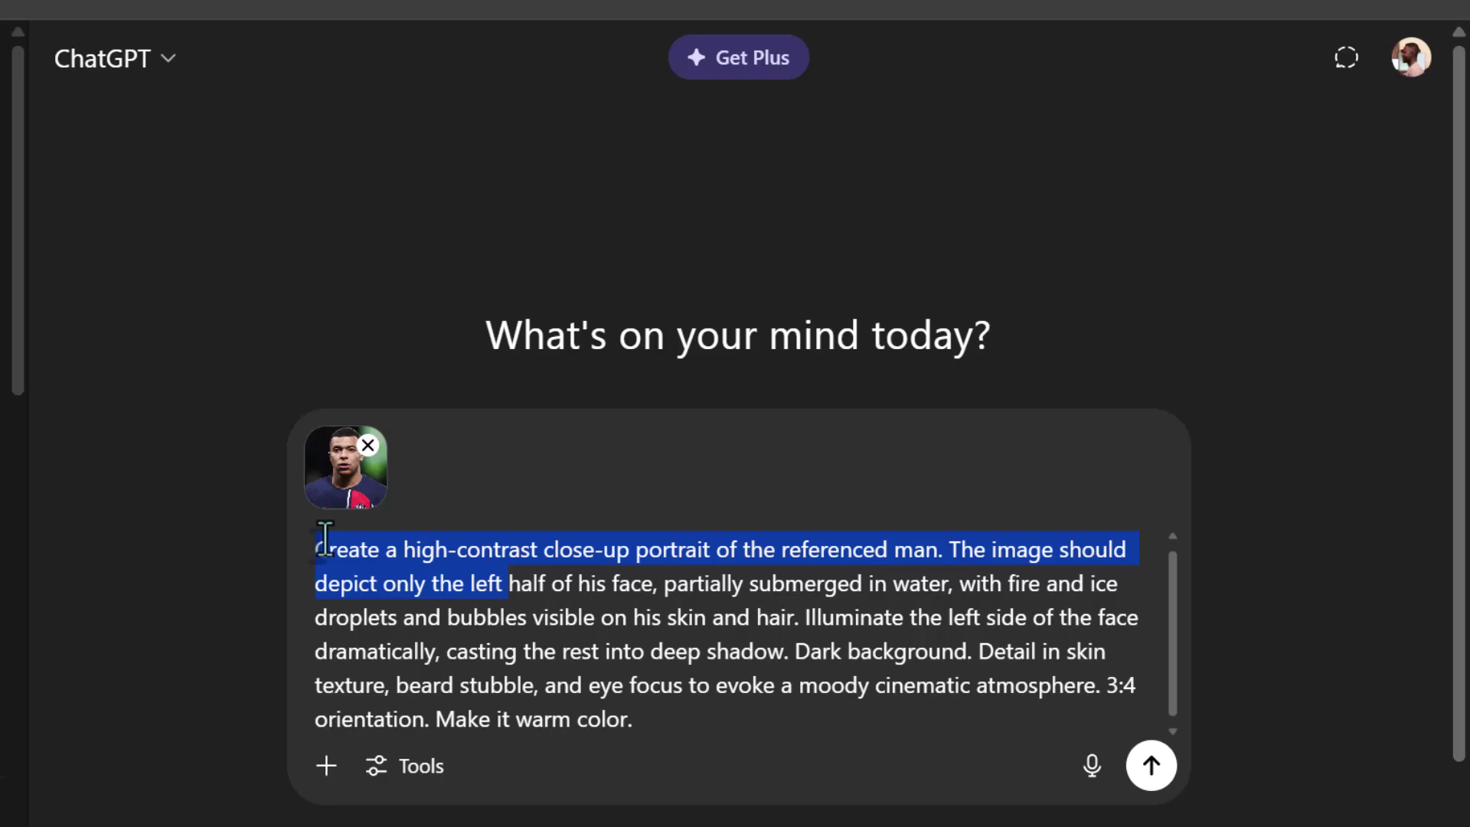
pyautogui.hotkey('shift', 'Right')
pyautogui.hotkey('shift', 'Right')
pyautogui.hotkey('shift', 'Right')
pyautogui.hotkey('shift', 'Right')
pyautogui.hotkey('shift', 'Right')
pyautogui.hotkey('shift', 'Right')
pyautogui.hotkey('shift', 'Right')
pyautogui.hotkey('shift', 'Right')
pyautogui.hotkey('shift', 'Right')
pyautogui.hotkey('shift', 'Right')
pyautogui.hotkey('shift', 'Right')
pyautogui.hotkey('shift', 'Right')
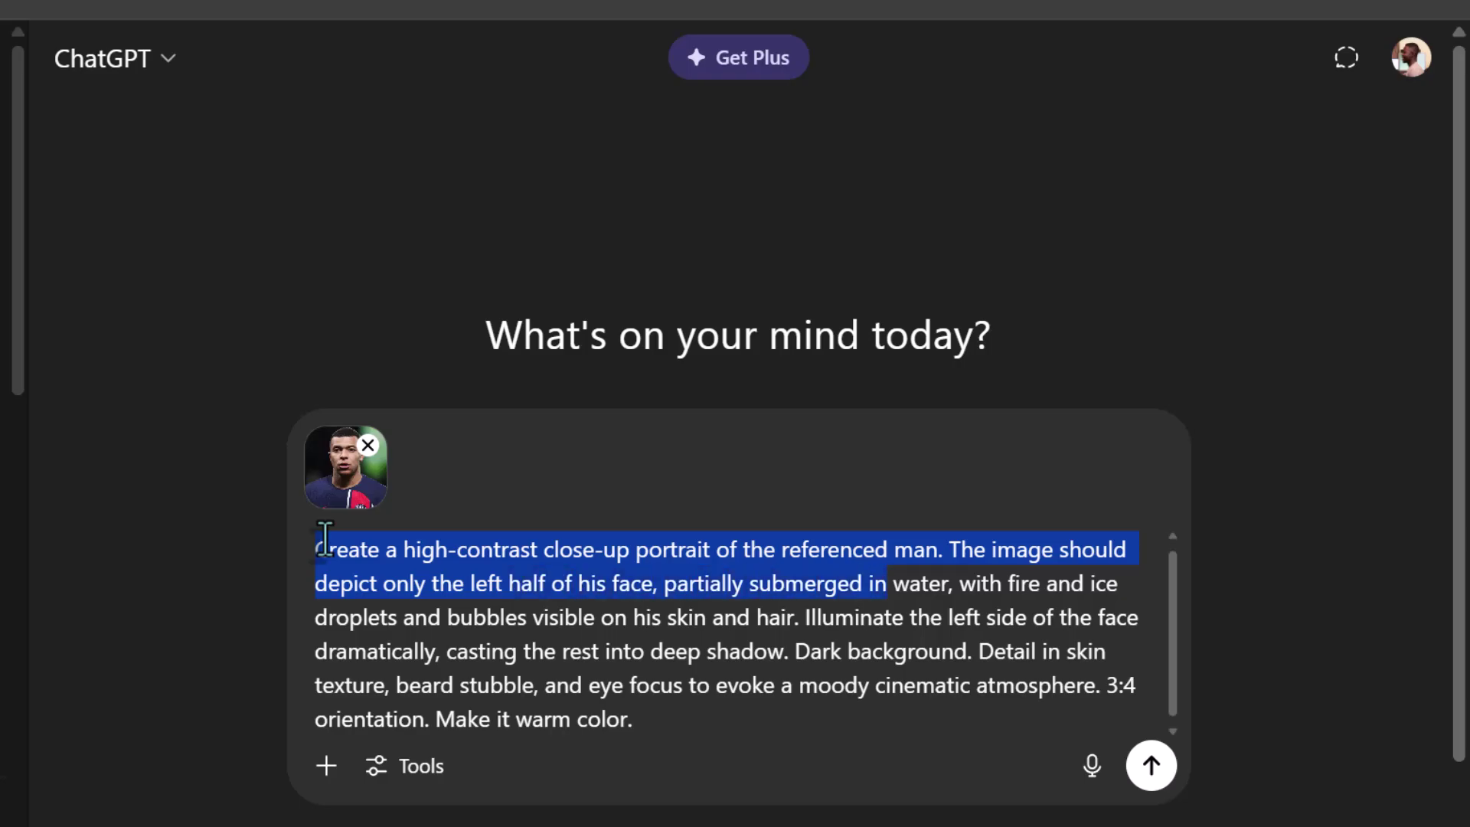
pyautogui.hotkey('shift', 'Right')
pyautogui.hotkey('shift', 'Right')
pyautogui.hotkey('shift', 'Right')
pyautogui.hotkey('shift', 'Right')
pyautogui.hotkey('shift', 'Right')
pyautogui.hotkey('shift', 'Right')
pyautogui.hotkey('shift', 'Right')
pyautogui.hotkey('shift', 'Right')
pyautogui.hotkey('shift', 'Right')
pyautogui.hotkey('shift', 'Right')
pyautogui.hotkey('shift', 'Right')
pyautogui.hotkey('shift', 'Right')
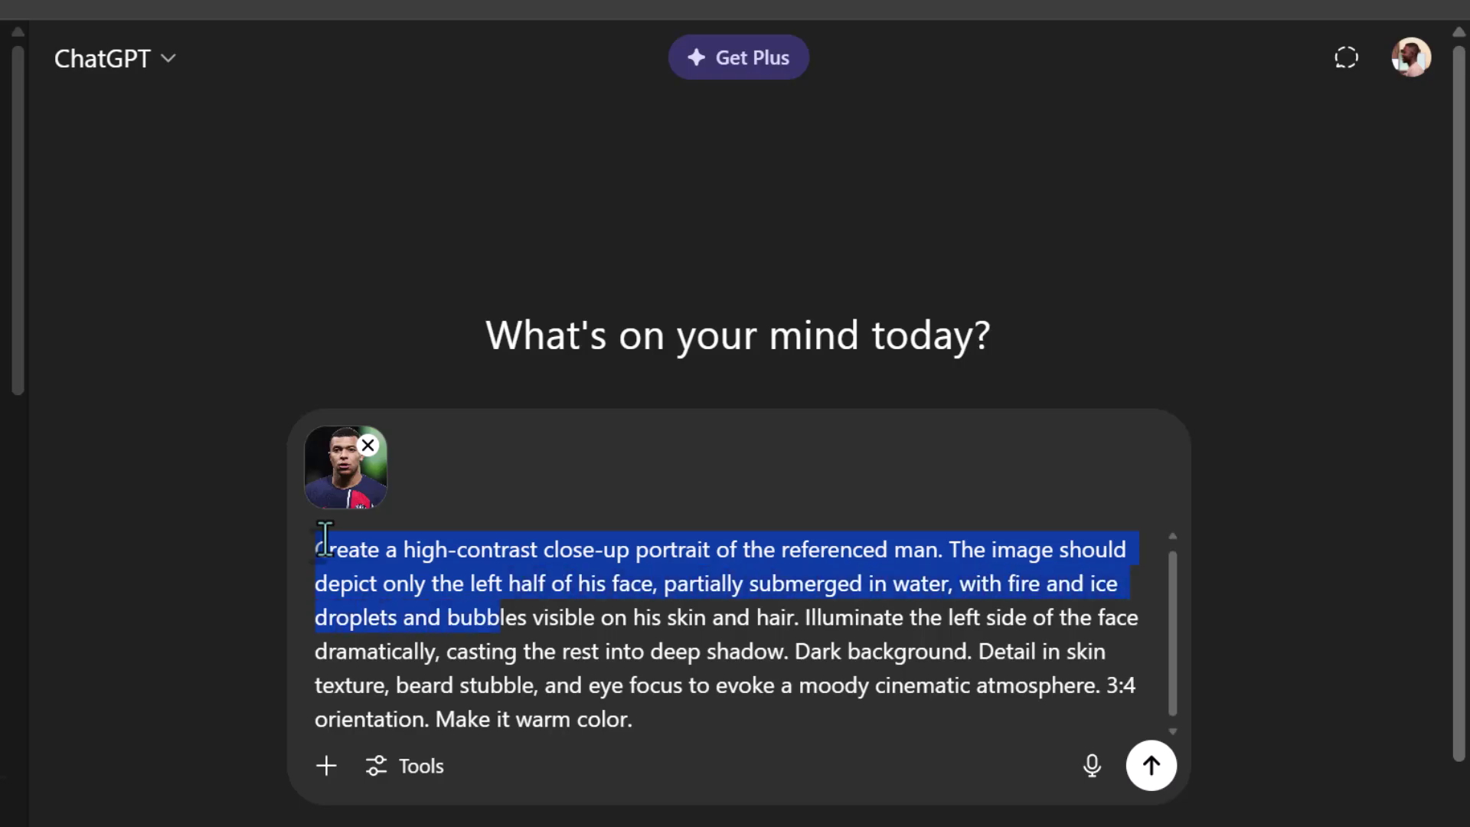
pyautogui.hotkey('shift', 'Right')
pyautogui.hotkey('shift', 'Right')
pyautogui.hotkey('shift', 'Right')
pyautogui.hotkey('shift', 'Right')
pyautogui.hotkey('shift', 'Right')
pyautogui.hotkey('shift', 'Right')
pyautogui.hotkey('shift', 'Right')
pyautogui.hotkey('shift', 'Right')
pyautogui.hotkey('shift', 'Right')
pyautogui.hotkey('shift', 'Right')
pyautogui.hotkey('shift', 'Right')
pyautogui.hotkey('shift', 'Right')
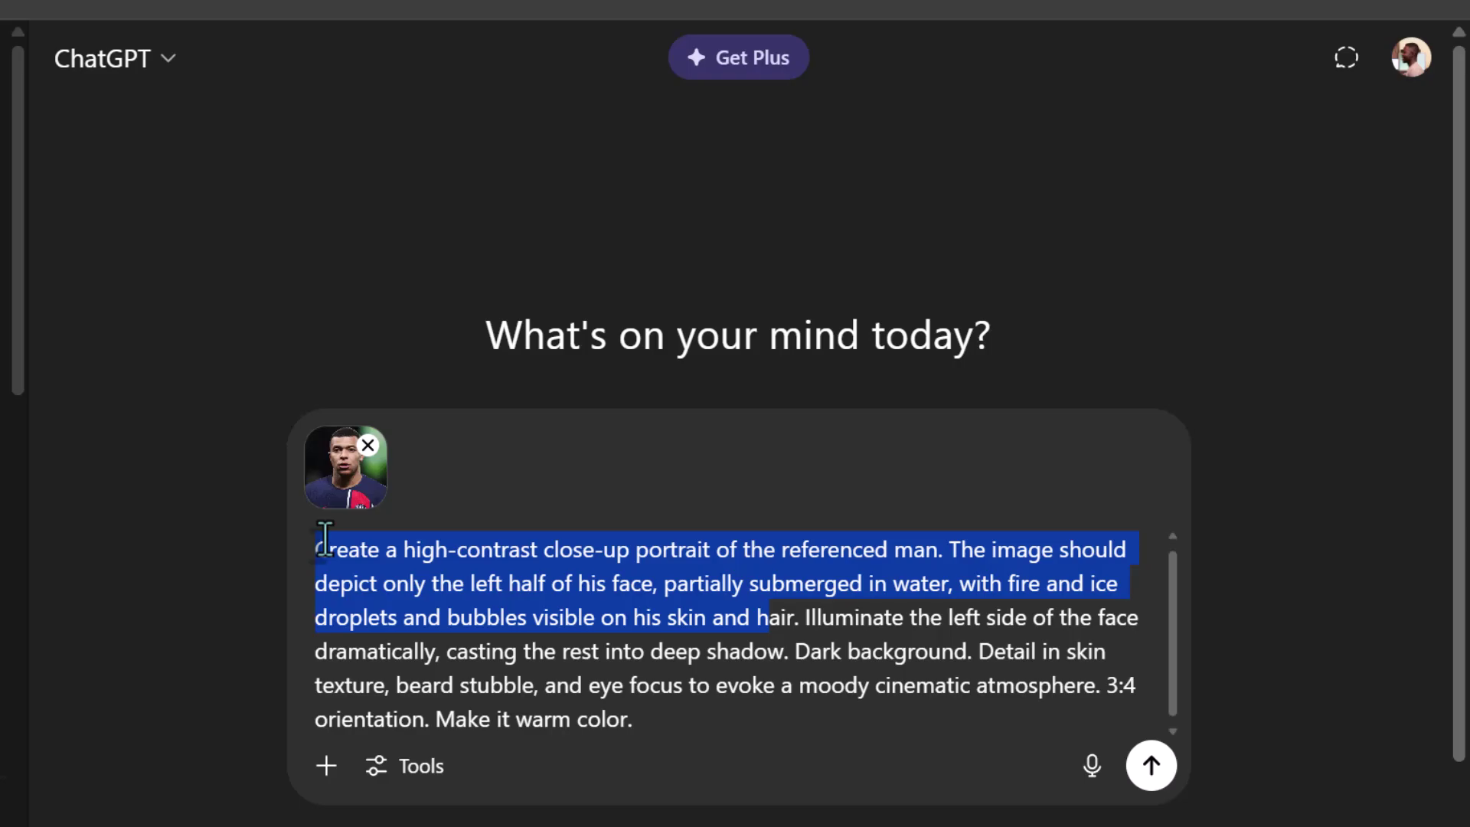
pyautogui.hotkey('shift', 'Right')
pyautogui.hotkey('shift', 'Right')
pyautogui.hotkey('shift', 'Right')
pyautogui.hotkey('shift', 'Right')
pyautogui.hotkey('shift', 'Right')
pyautogui.hotkey('shift', 'Right')
pyautogui.hotkey('shift', 'Right')
pyautogui.hotkey('shift', 'Right')
pyautogui.hotkey('shift', 'Right')
pyautogui.hotkey('shift', 'Right')
pyautogui.hotkey('shift', 'Right')
pyautogui.hotkey('shift', 'Right')
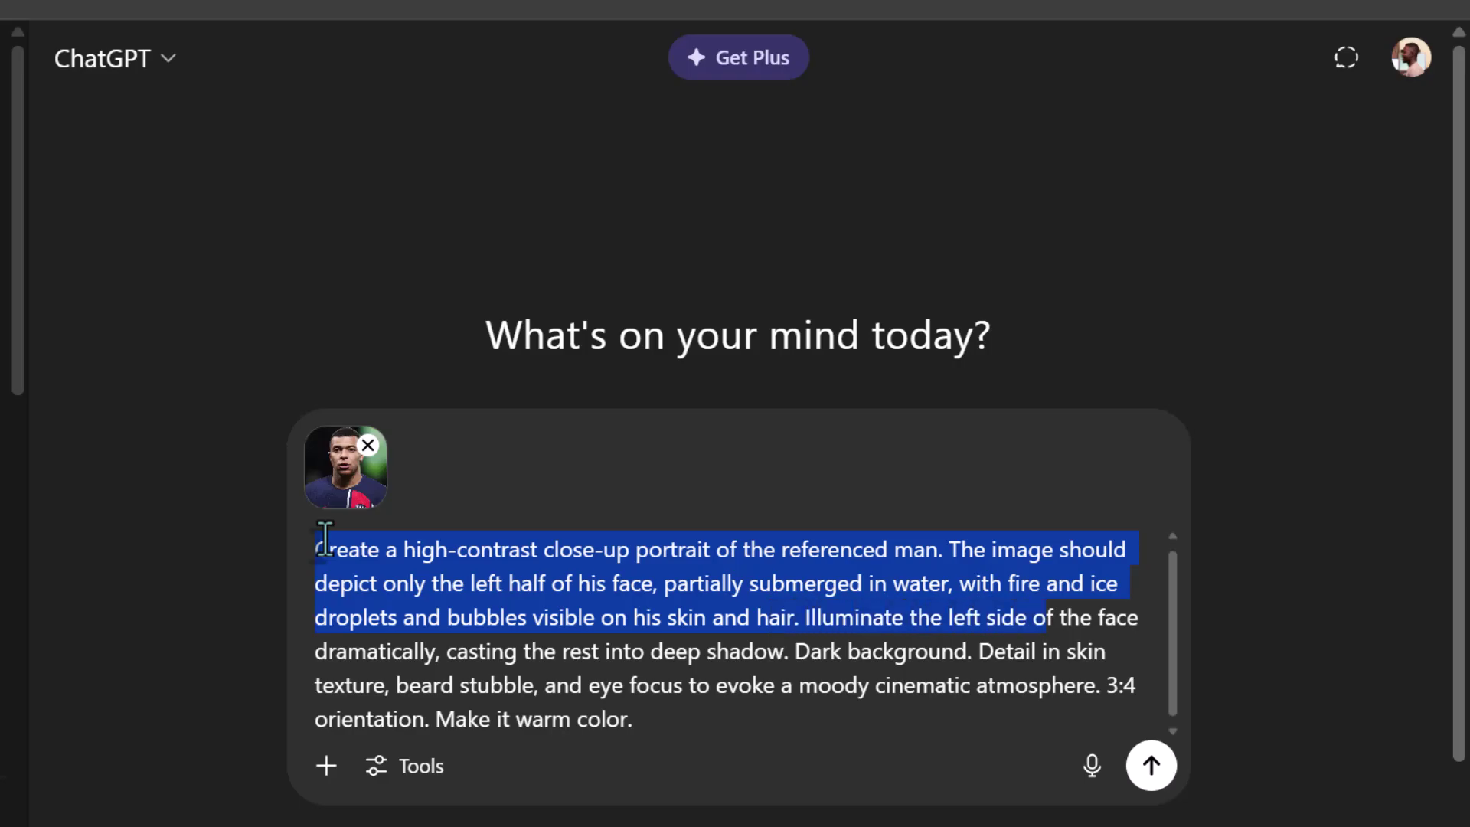
pyautogui.hotkey('shift', 'Right')
pyautogui.hotkey('shift', 'Right')
pyautogui.hotkey('shift', 'Right')
pyautogui.hotkey('shift', 'Right')
pyautogui.hotkey('shift', 'Right')
pyautogui.hotkey('shift', 'Right')
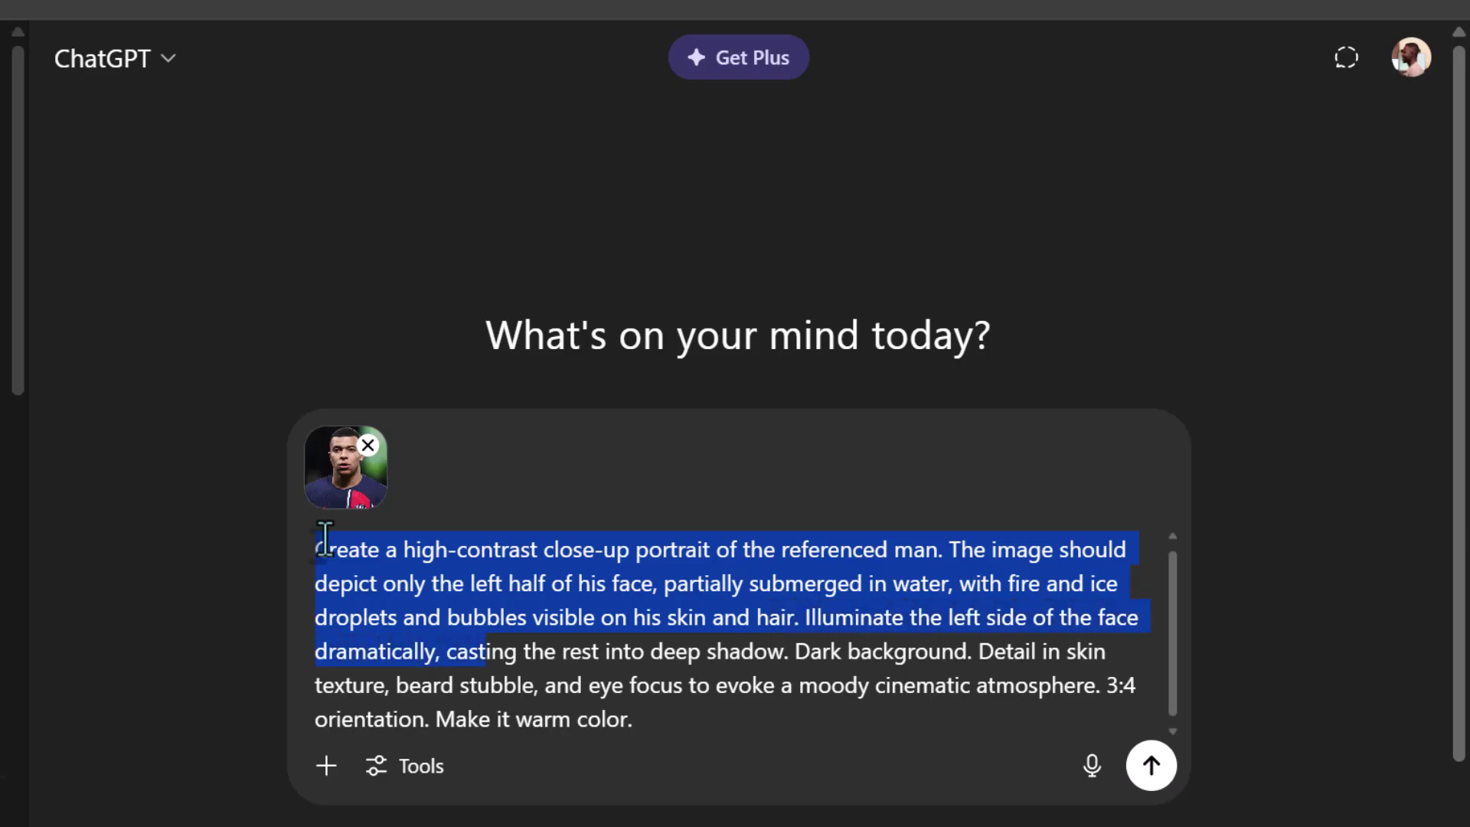
pyautogui.hotkey('shift', 'Right')
pyautogui.hotkey('shift', 'Right')
pyautogui.hotkey('shift', 'Right')
pyautogui.hotkey('shift', 'Right')
pyautogui.hotkey('shift', 'Right')
pyautogui.hotkey('shift', 'Right')
pyautogui.hotkey('shift', 'Right')
pyautogui.hotkey('shift', 'Right')
pyautogui.hotkey('shift', 'Right')
pyautogui.hotkey('shift', 'Right')
pyautogui.hotkey('shift', 'Right')
pyautogui.hotkey('shift', 'Right')
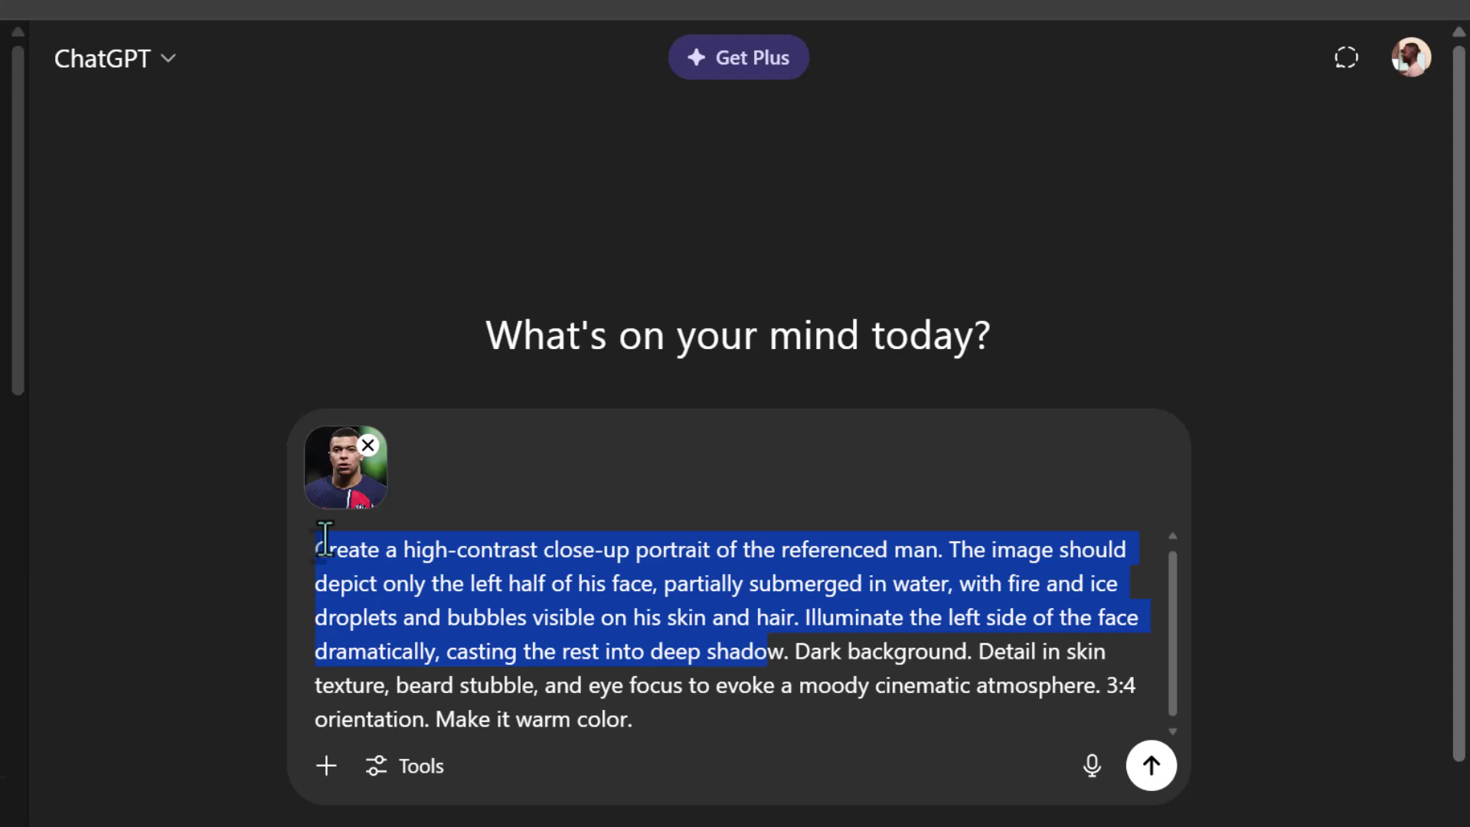
pyautogui.hotkey('shift', 'Right')
pyautogui.hotkey('shift', 'Right')
pyautogui.hotkey('shift', 'Right')
pyautogui.hotkey('shift', 'Right')
pyautogui.hotkey('shift', 'Right')
pyautogui.hotkey('shift', 'Right')
pyautogui.hotkey('shift', 'Right')
pyautogui.hotkey('shift', 'Right')
pyautogui.hotkey('shift', 'Right')
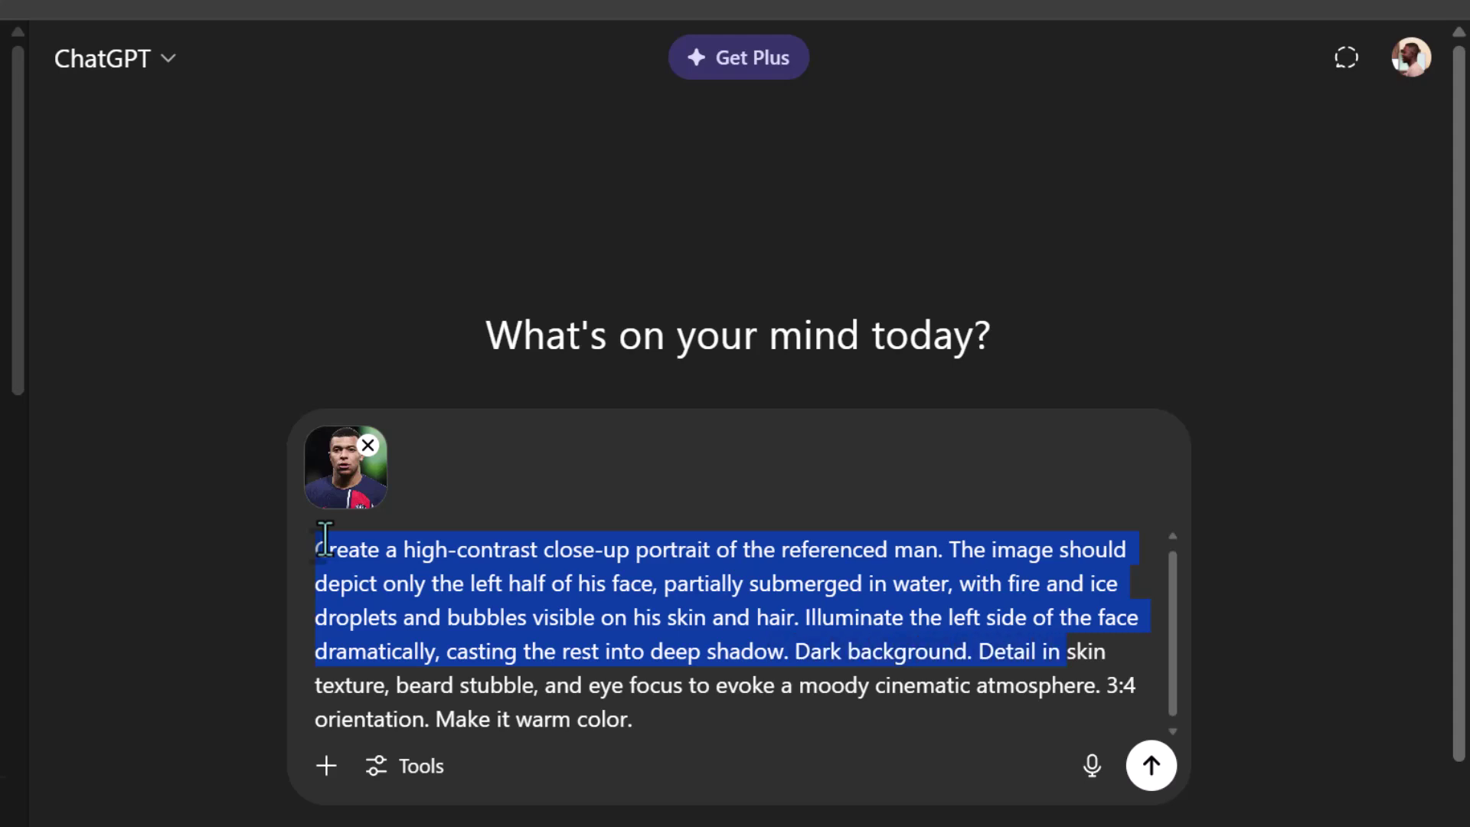
pyautogui.hotkey('shift', 'Right')
pyautogui.hotkey('shift', 'Right')
pyautogui.hotkey('shift', 'Right')
pyautogui.hotkey('shift', 'Right')
pyautogui.hotkey('shift', 'Right')
pyautogui.hotkey('shift', 'Right')
pyautogui.hotkey('shift', 'Right')
pyautogui.hotkey('shift', 'Right')
pyautogui.hotkey('shift', 'Right')
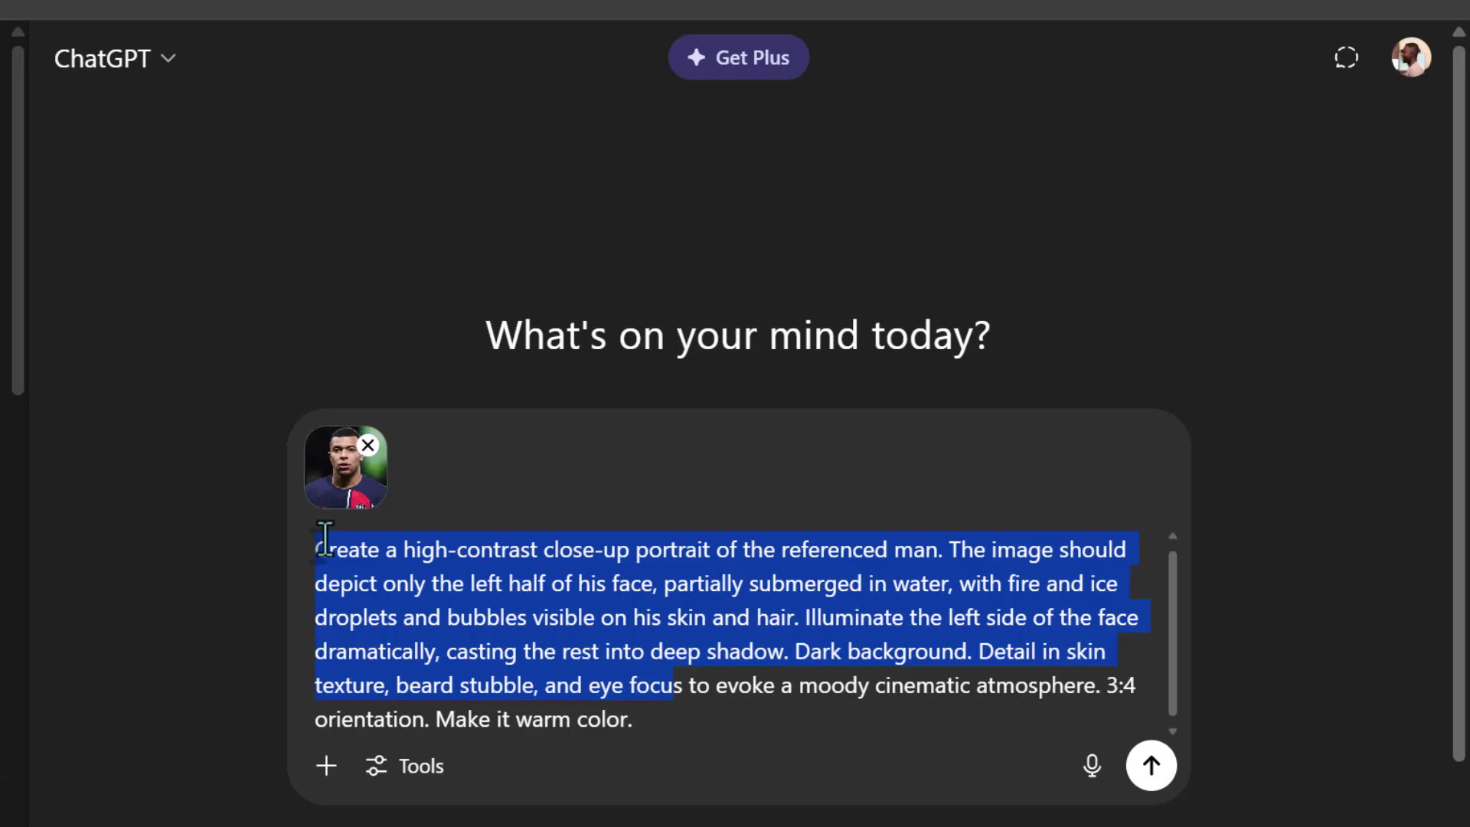
pyautogui.hotkey('shift', 'Right')
pyautogui.hotkey('shift', 'Right')
pyautogui.hotkey('shift', 'Right')
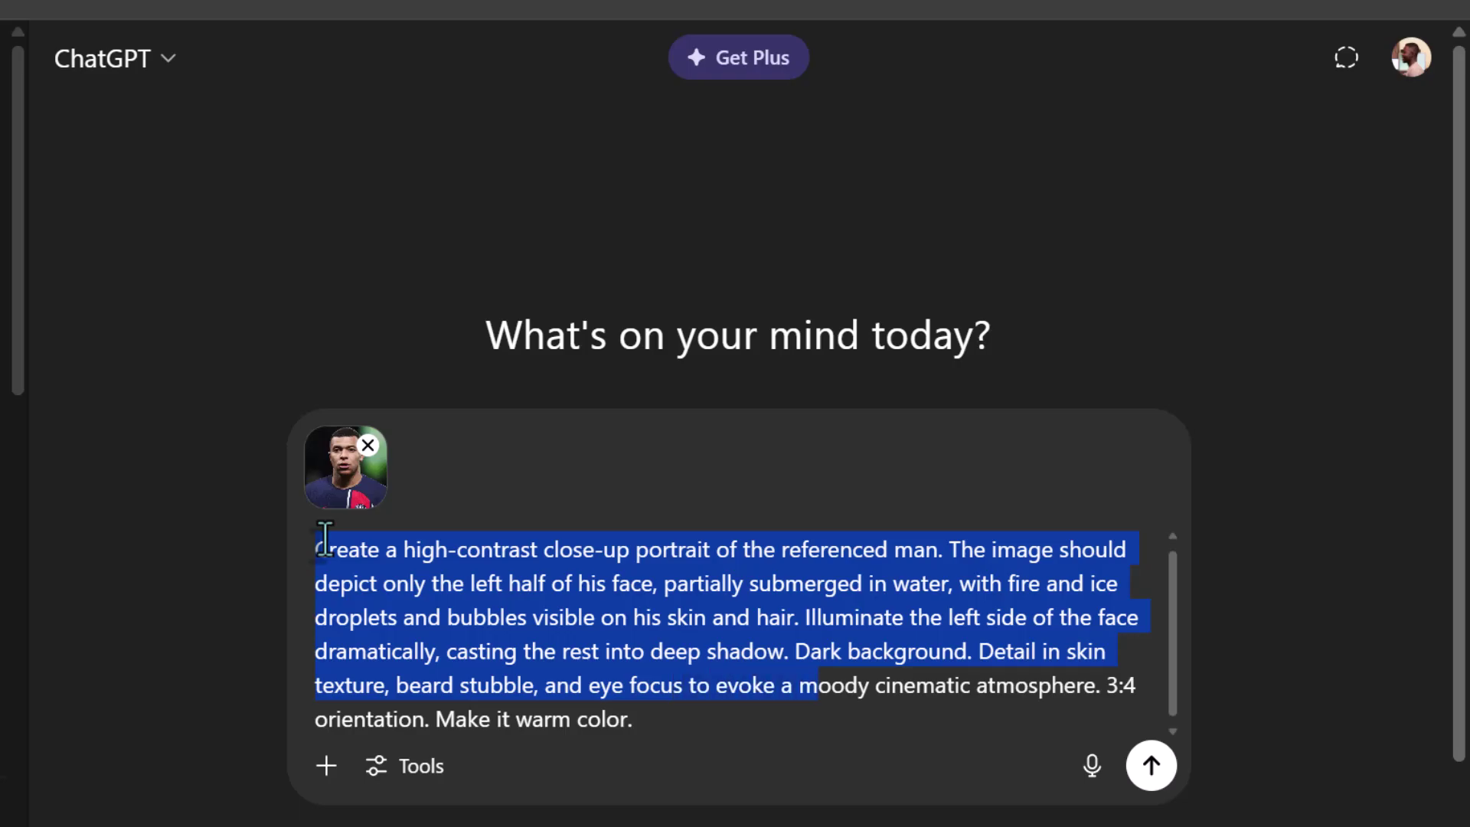
pyautogui.hotkey('shift', 'Right')
pyautogui.hotkey('shift', 'Right')
pyautogui.hotkey('shift', 'Right')
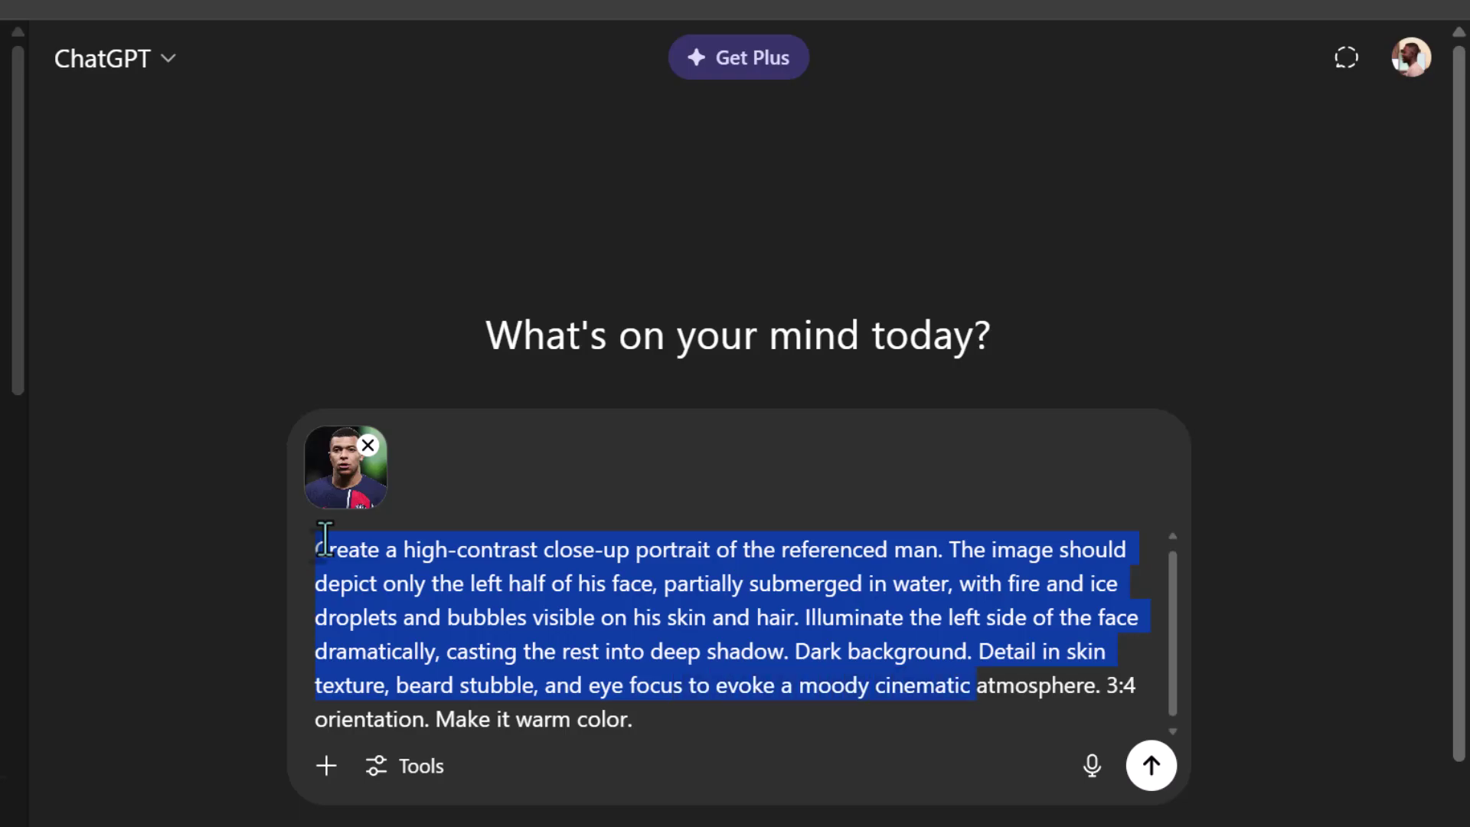
pyautogui.hotkey('shift', 'Right')
pyautogui.hotkey('shift', 'Right')
pyautogui.hotkey('shift', 'Right')
pyautogui.hotkey('shift', 'Right')
pyautogui.hotkey('shift', 'Right')
pyautogui.hotkey('shift', 'Right')
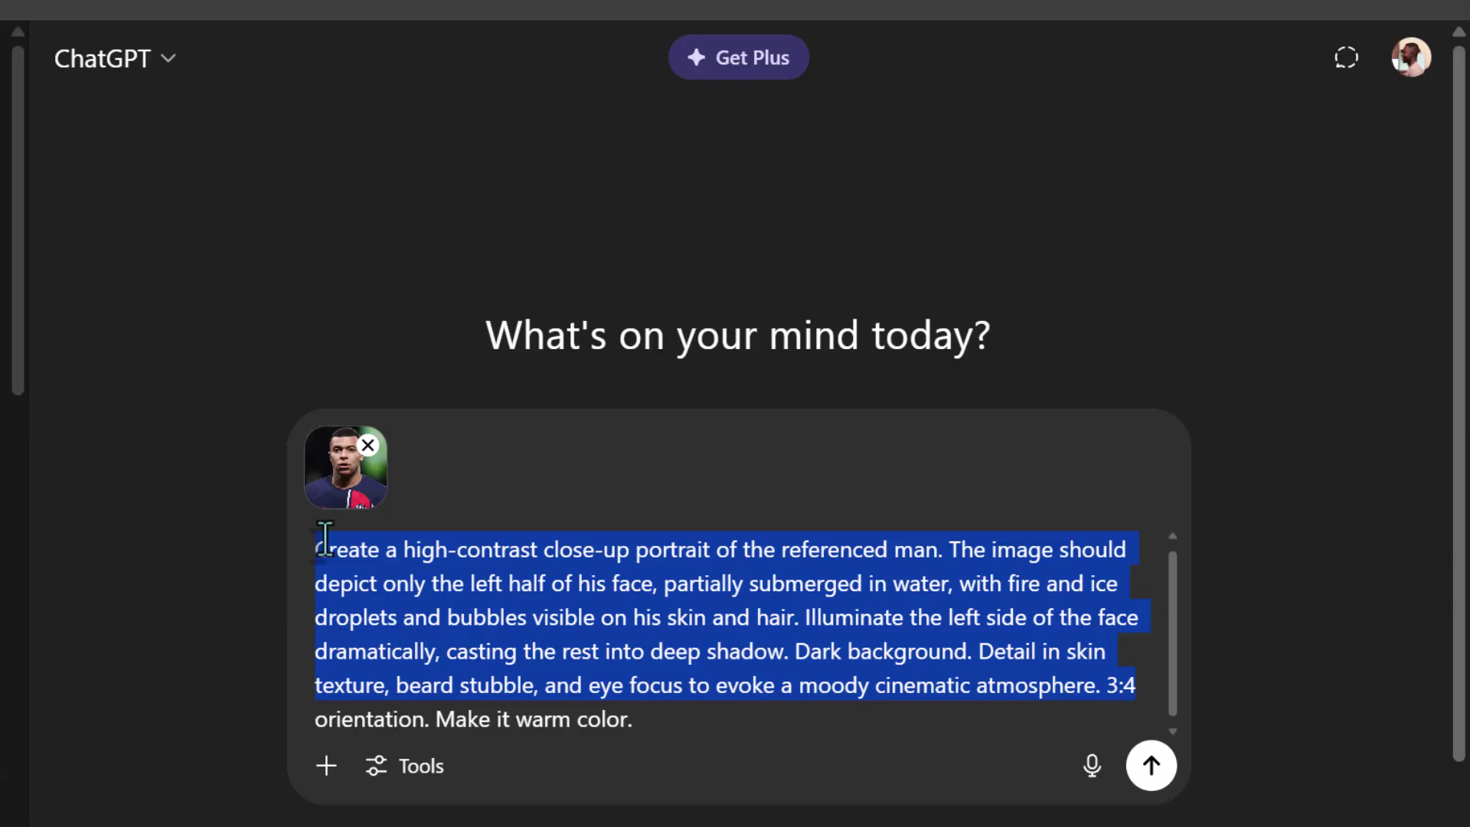
pyautogui.hotkey('shift', 'Right')
pyautogui.hotkey('shift', 'Right')
pyautogui.hotkey('shift', 'Right')
pyautogui.hotkey('shift', 'Right')
pyautogui.hotkey('shift', 'Right')
pyautogui.hotkey('shift', 'Right')
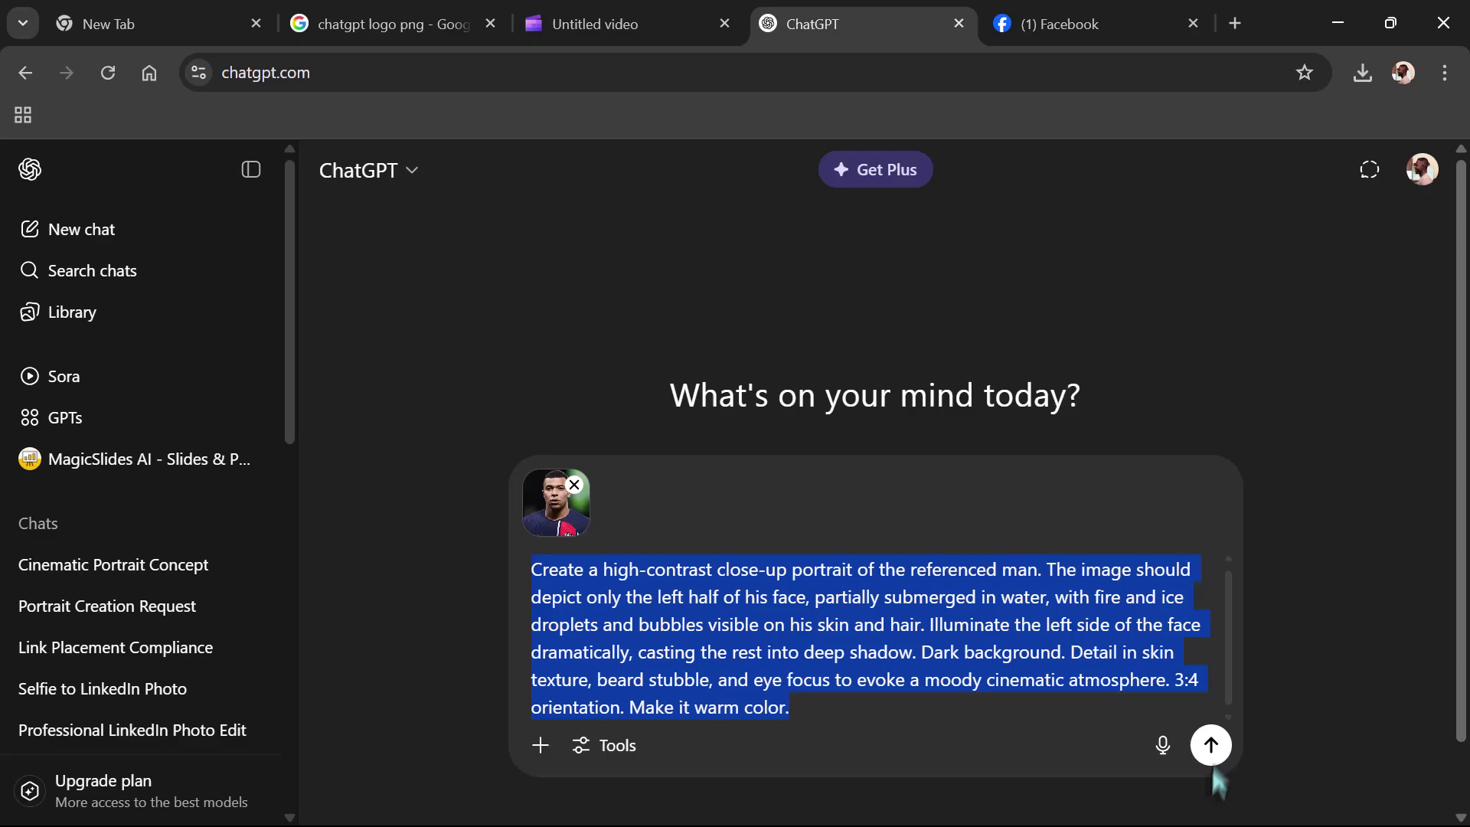
# Step: Send the prompt with the reference photo and open the generated portrait full-size
pyautogui.click(1211, 746)
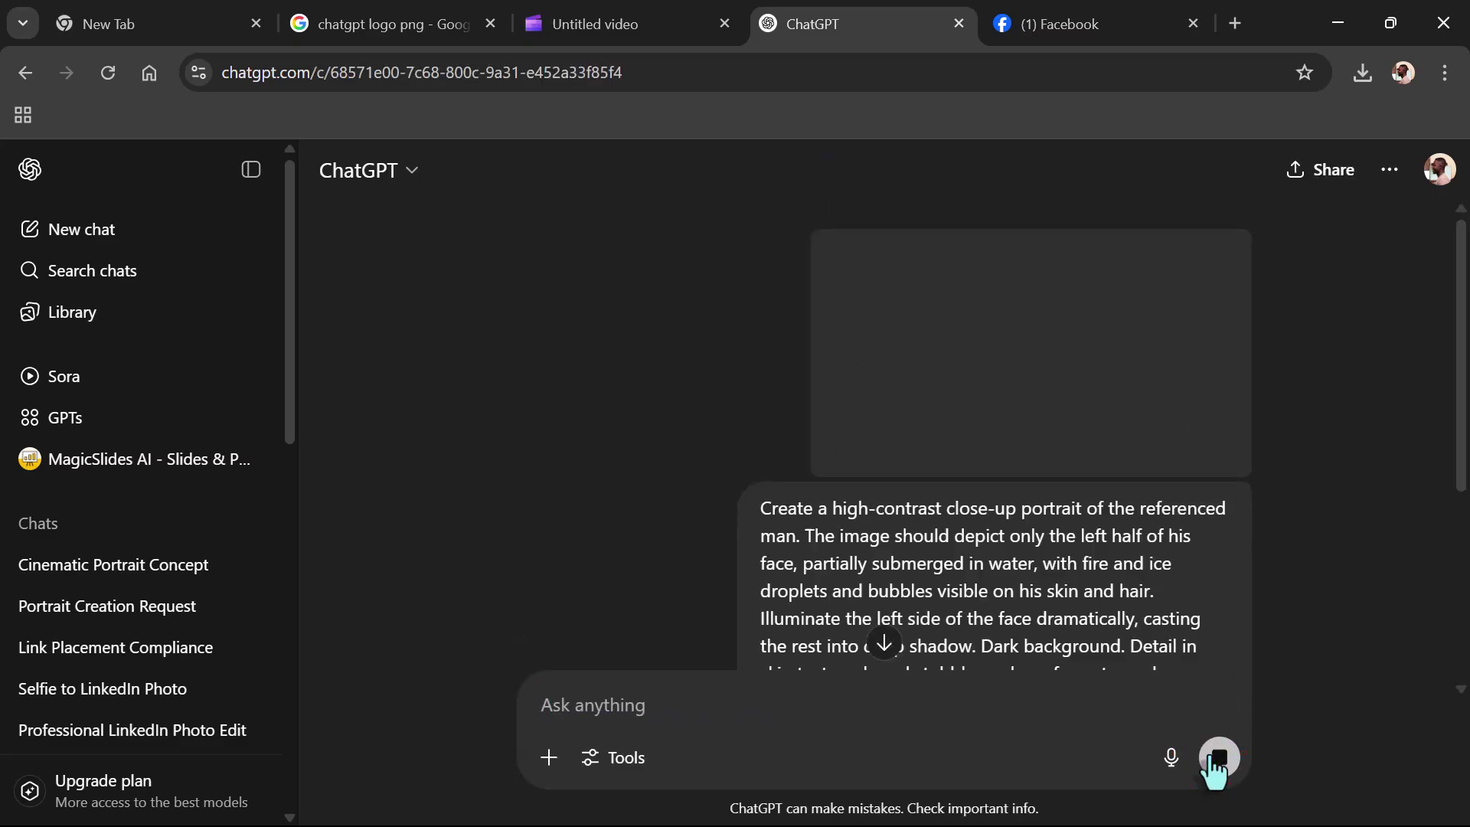
pyautogui.scroll(-3, 913, 438)
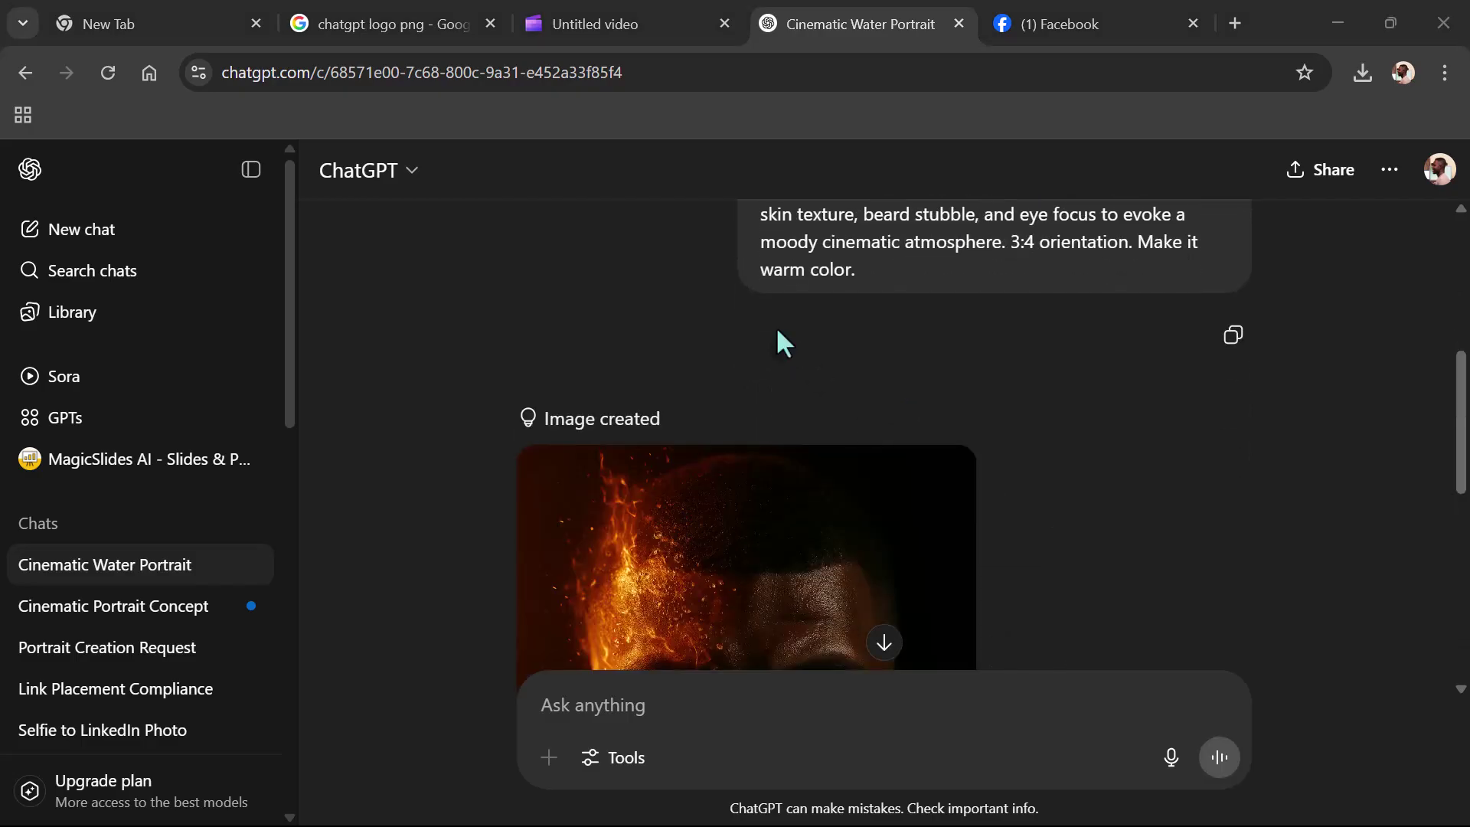
pyautogui.scroll(-1, 776, 341)
pyautogui.scroll(-2, 766, 370)
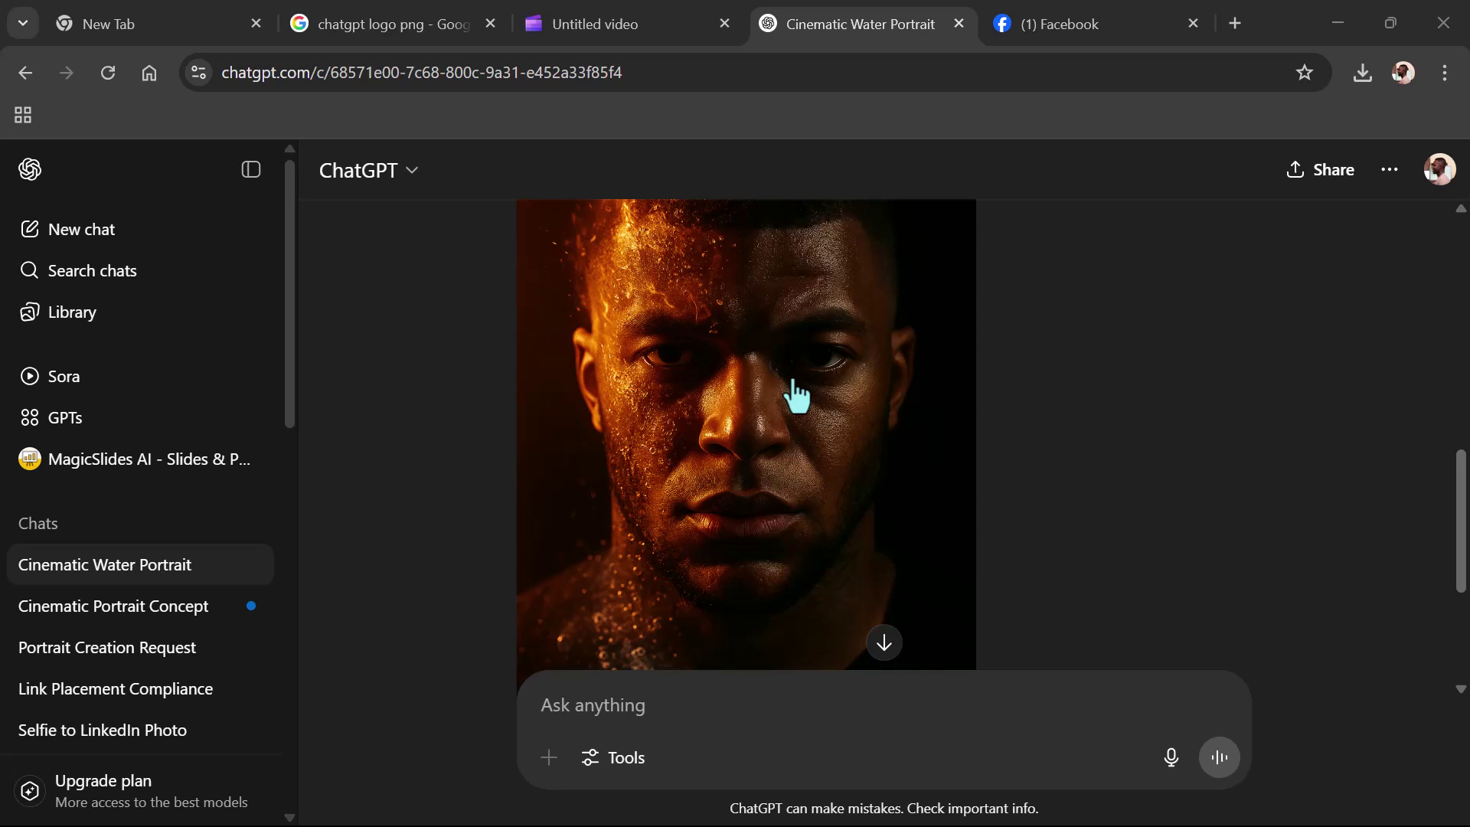
pyautogui.click(735, 448)
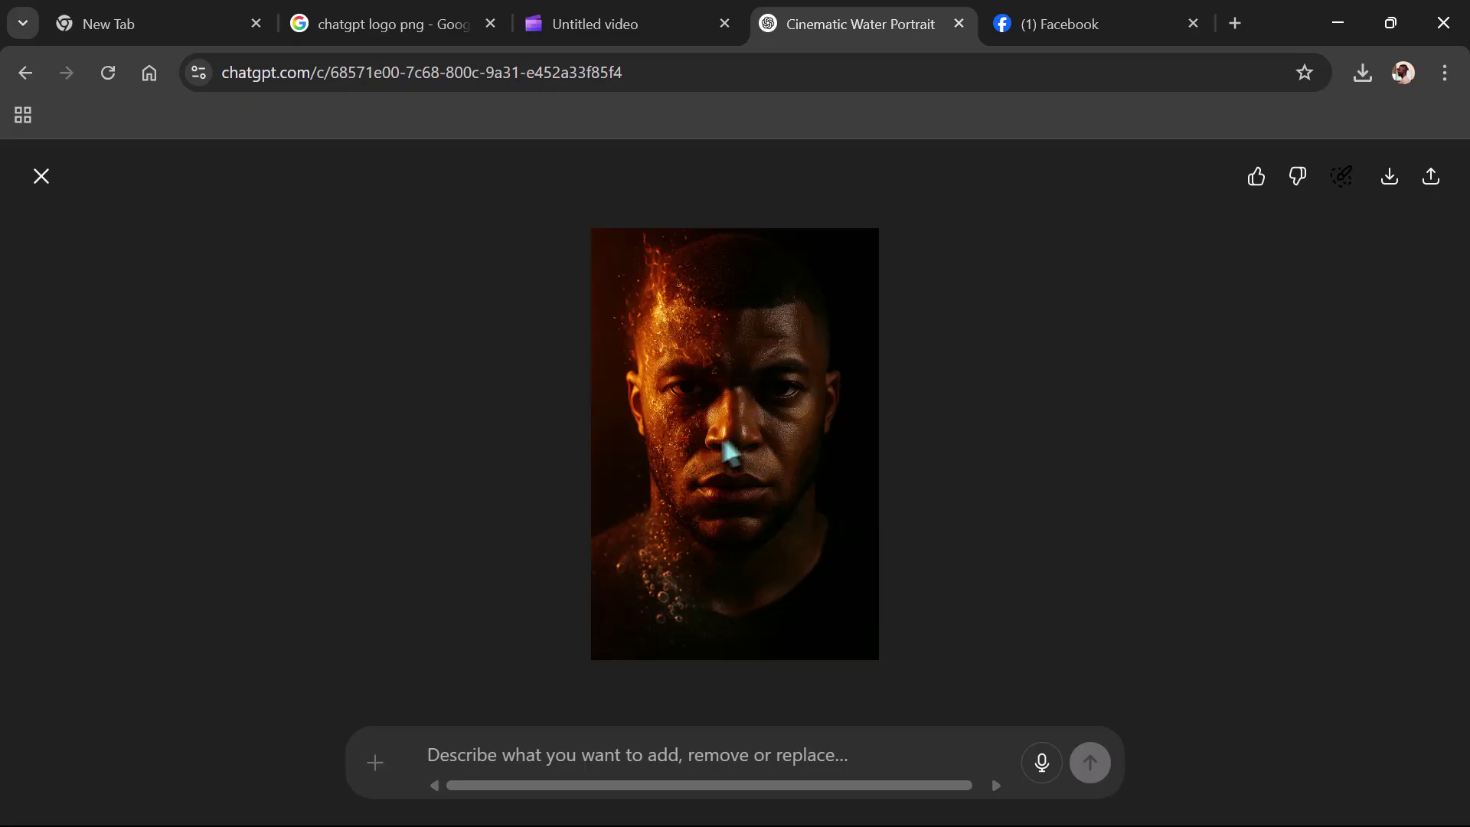
# Step: Save the portrait as a 2.2 MB PNG and open it from Chrome's downloads
pyautogui.click(1390, 182)
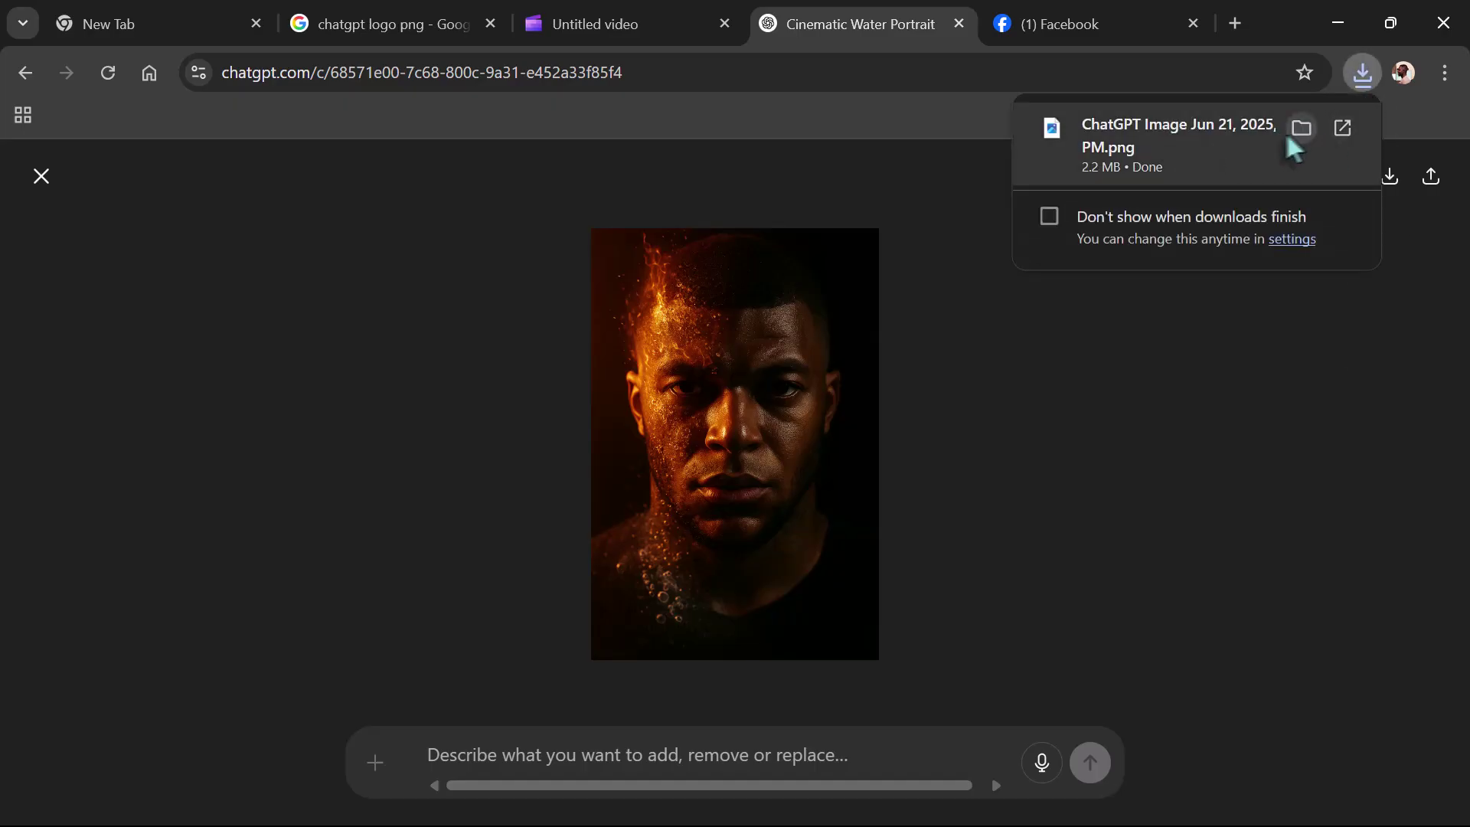
pyautogui.rightClick(1167, 135)
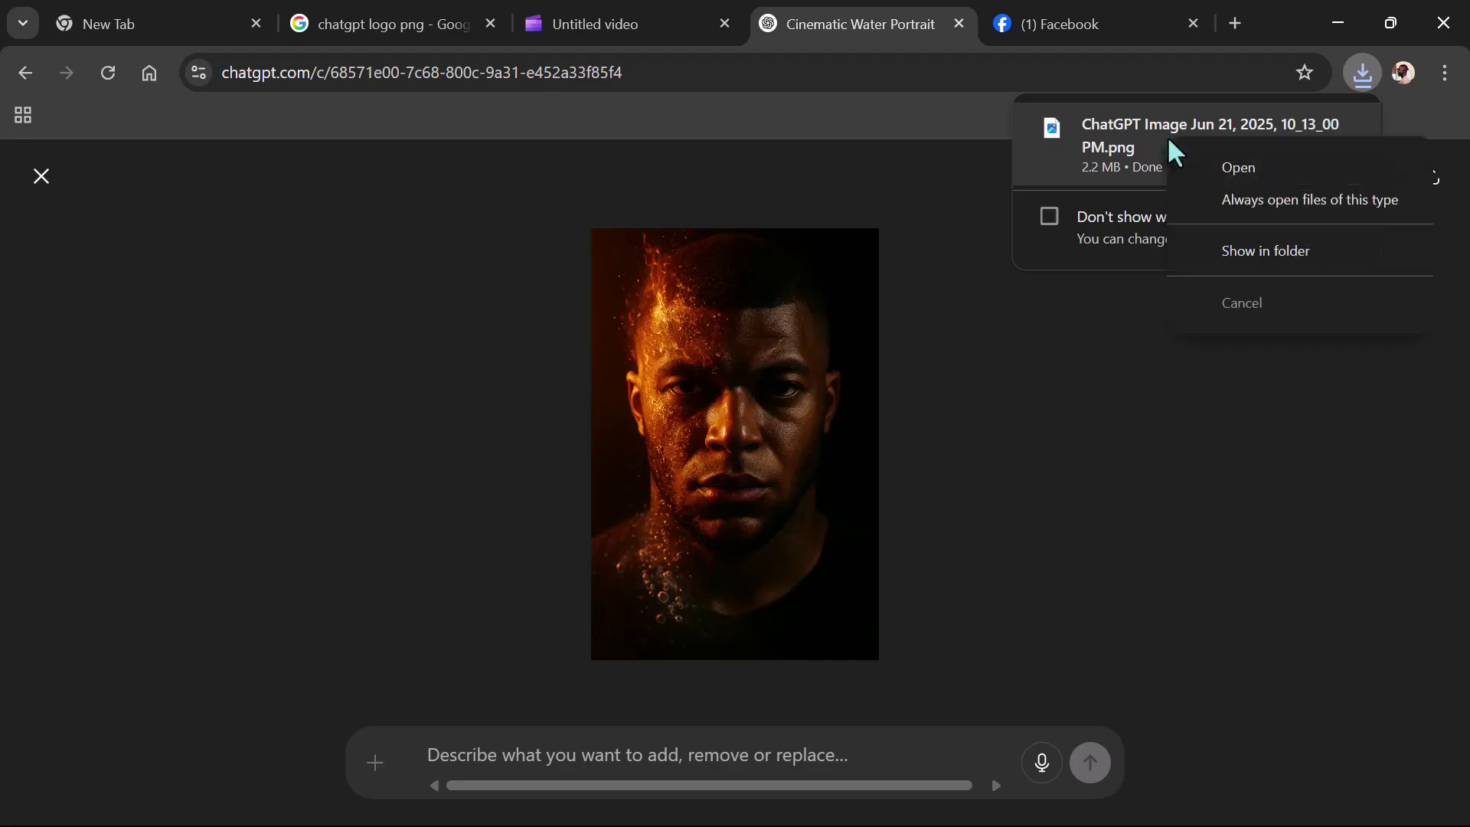
pyautogui.click(1229, 169)
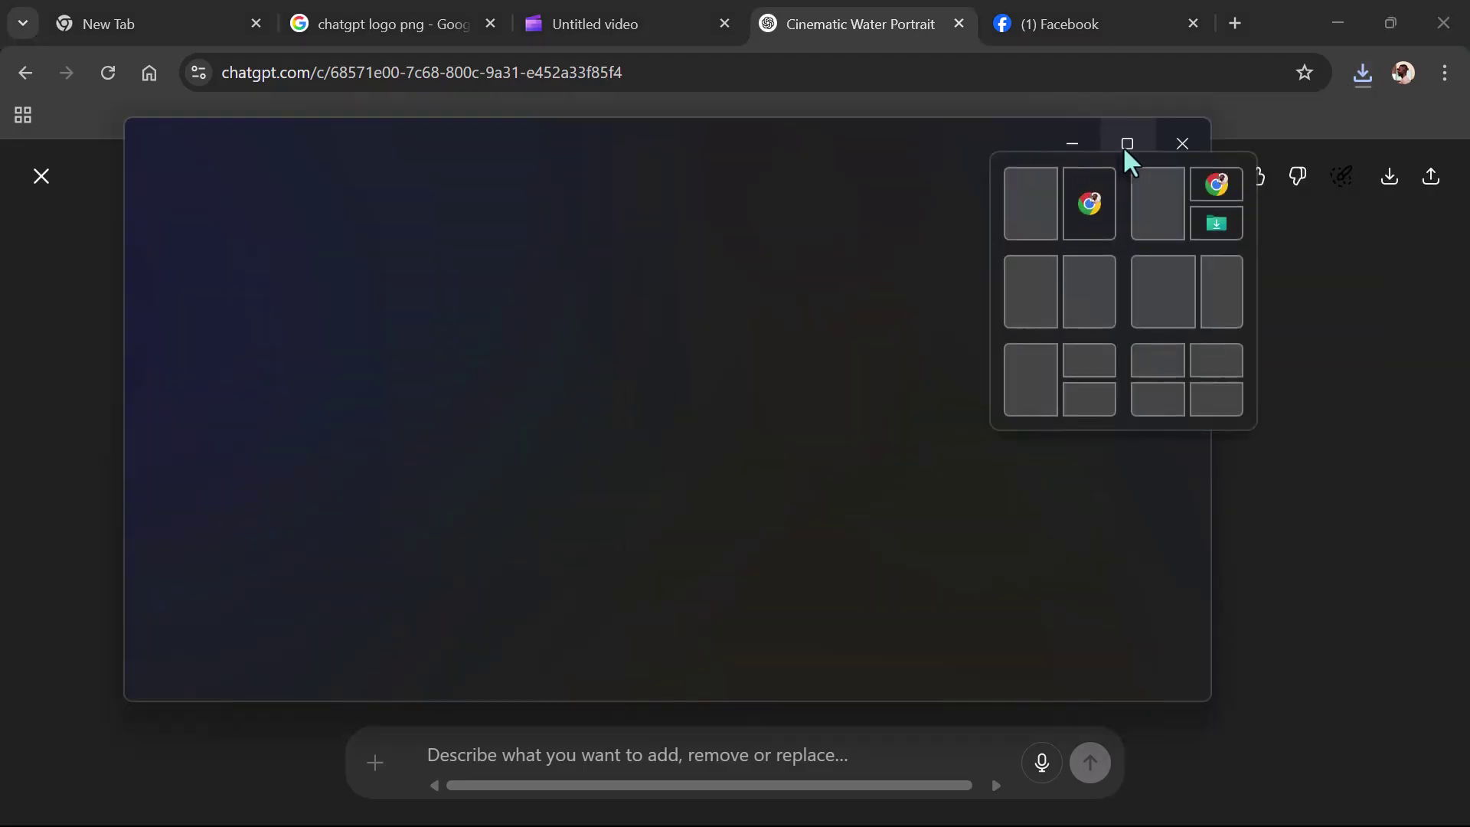
# Step: Maximize the Photos window so the portrait fills the screen
pyautogui.click(1126, 144)
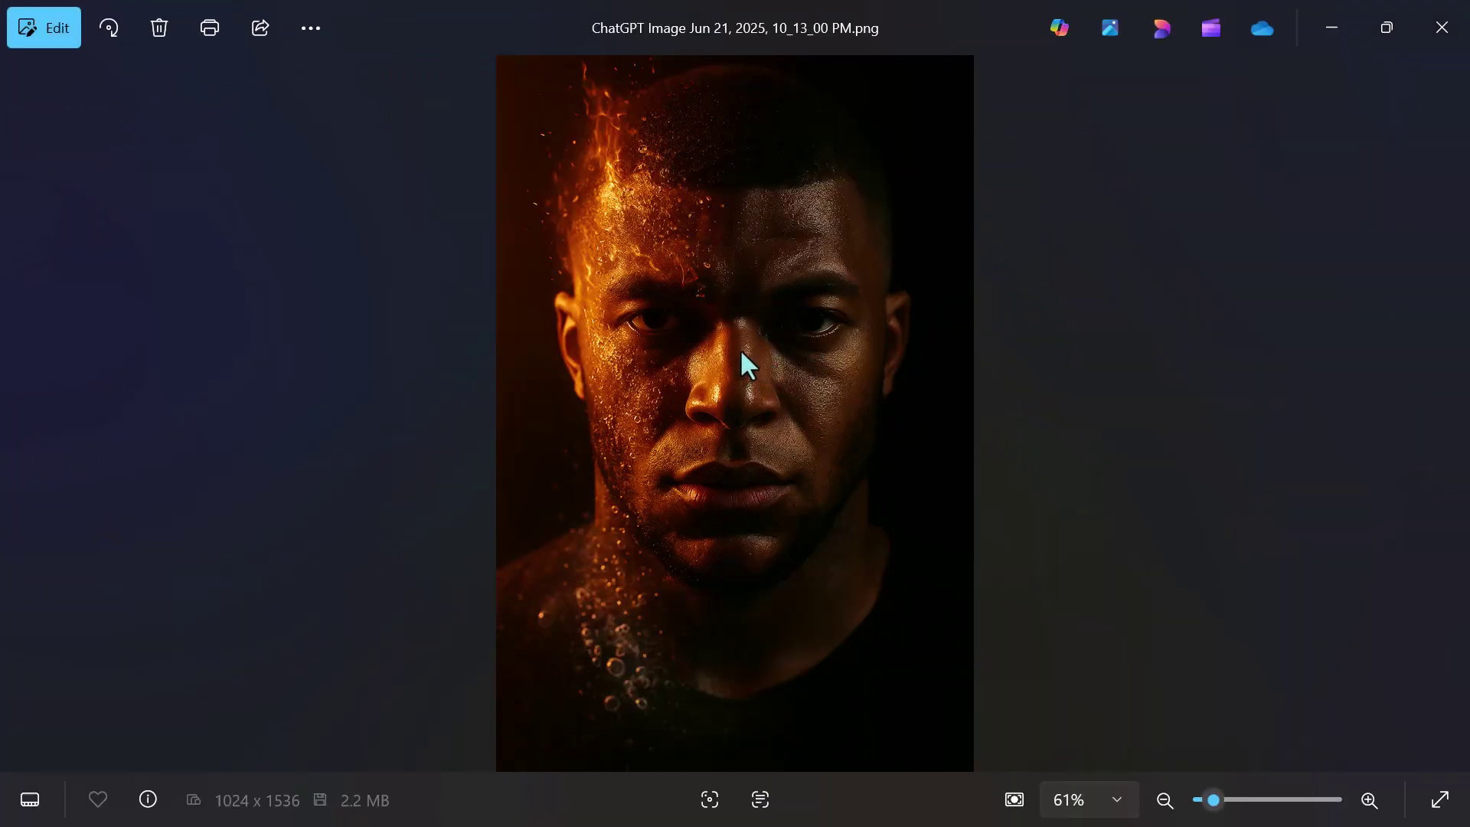
pyautogui.scroll(1, 761, 335)
pyautogui.scroll(1, 761, 335)
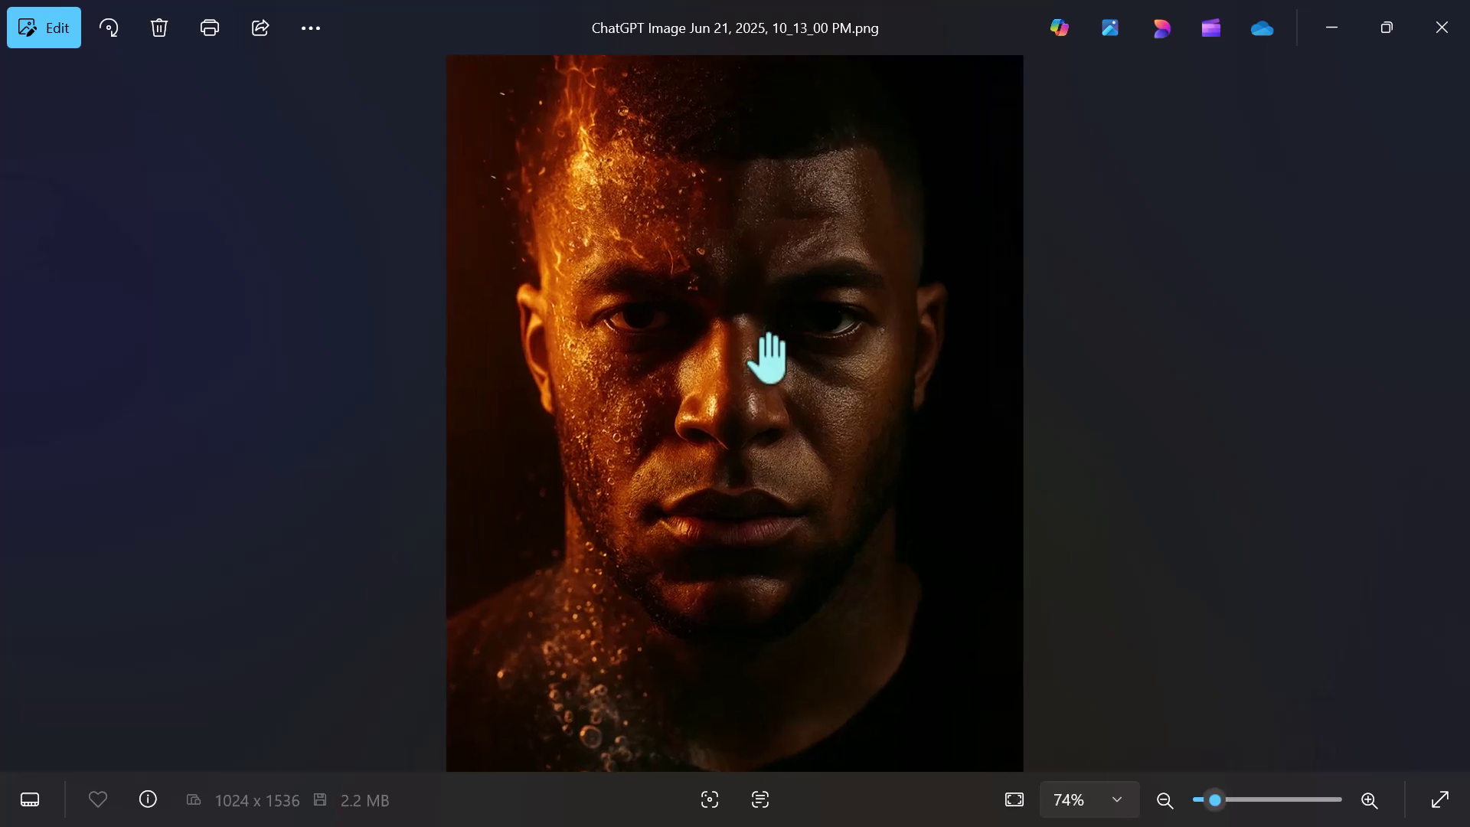
pyautogui.scroll(1, 760, 335)
pyautogui.scroll(1, 761, 336)
pyautogui.scroll(2, 768, 357)
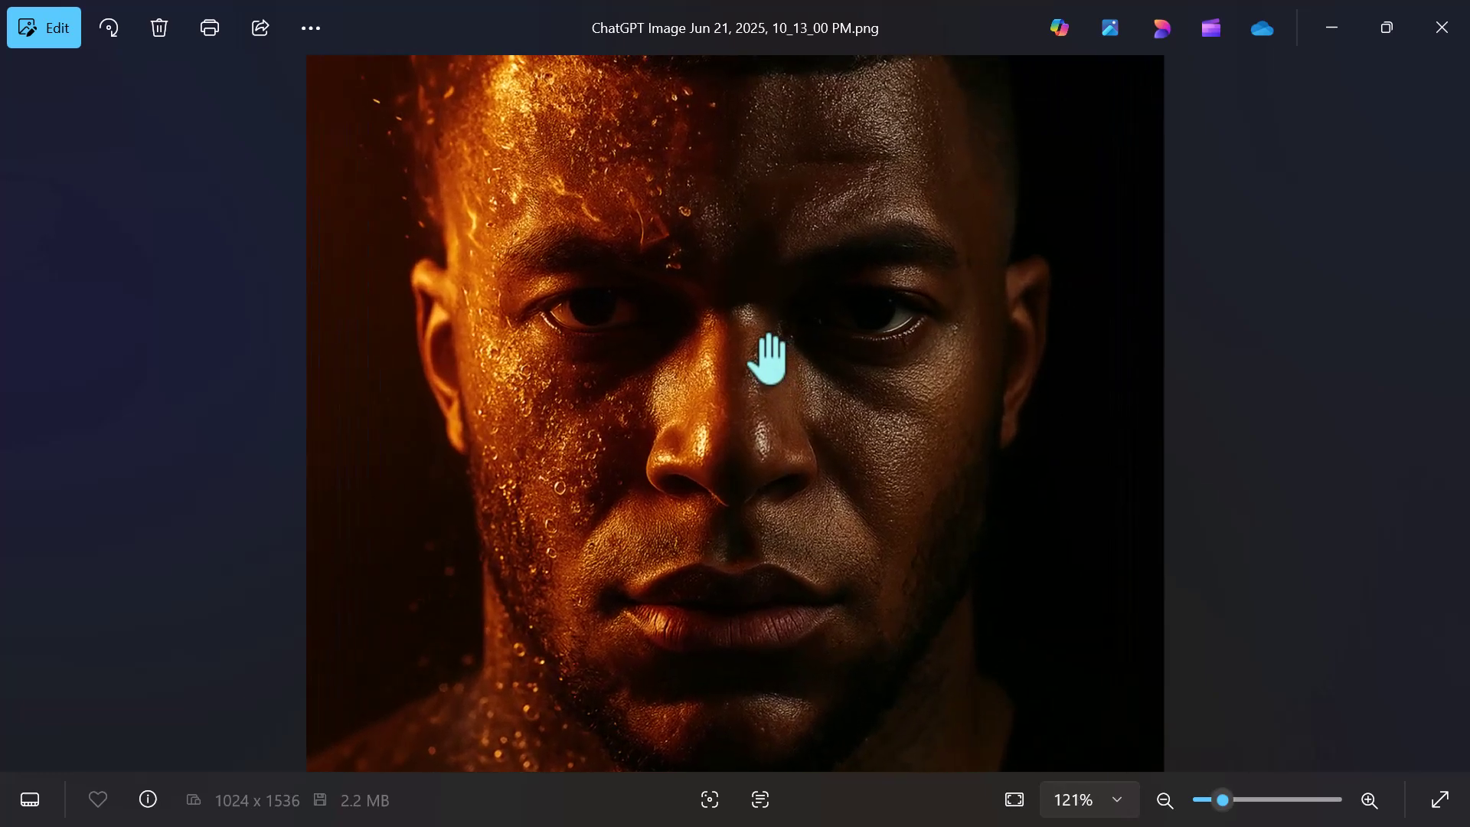
pyautogui.scroll(1, 768, 356)
pyautogui.scroll(1, 767, 356)
pyautogui.scroll(1, 767, 356)
pyautogui.scroll(1, 758, 341)
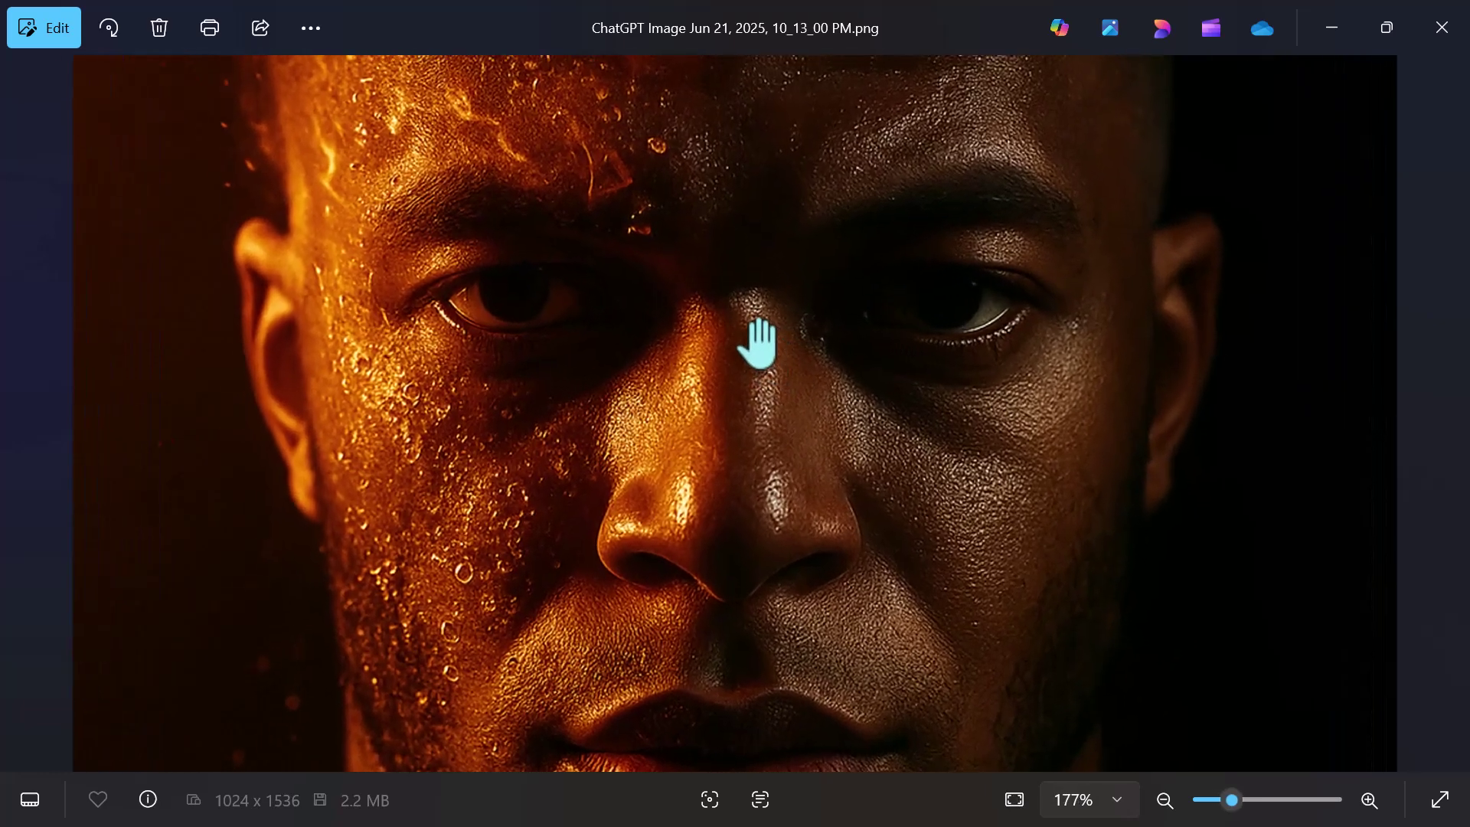
pyautogui.scroll(1, 758, 342)
pyautogui.scroll(1, 758, 341)
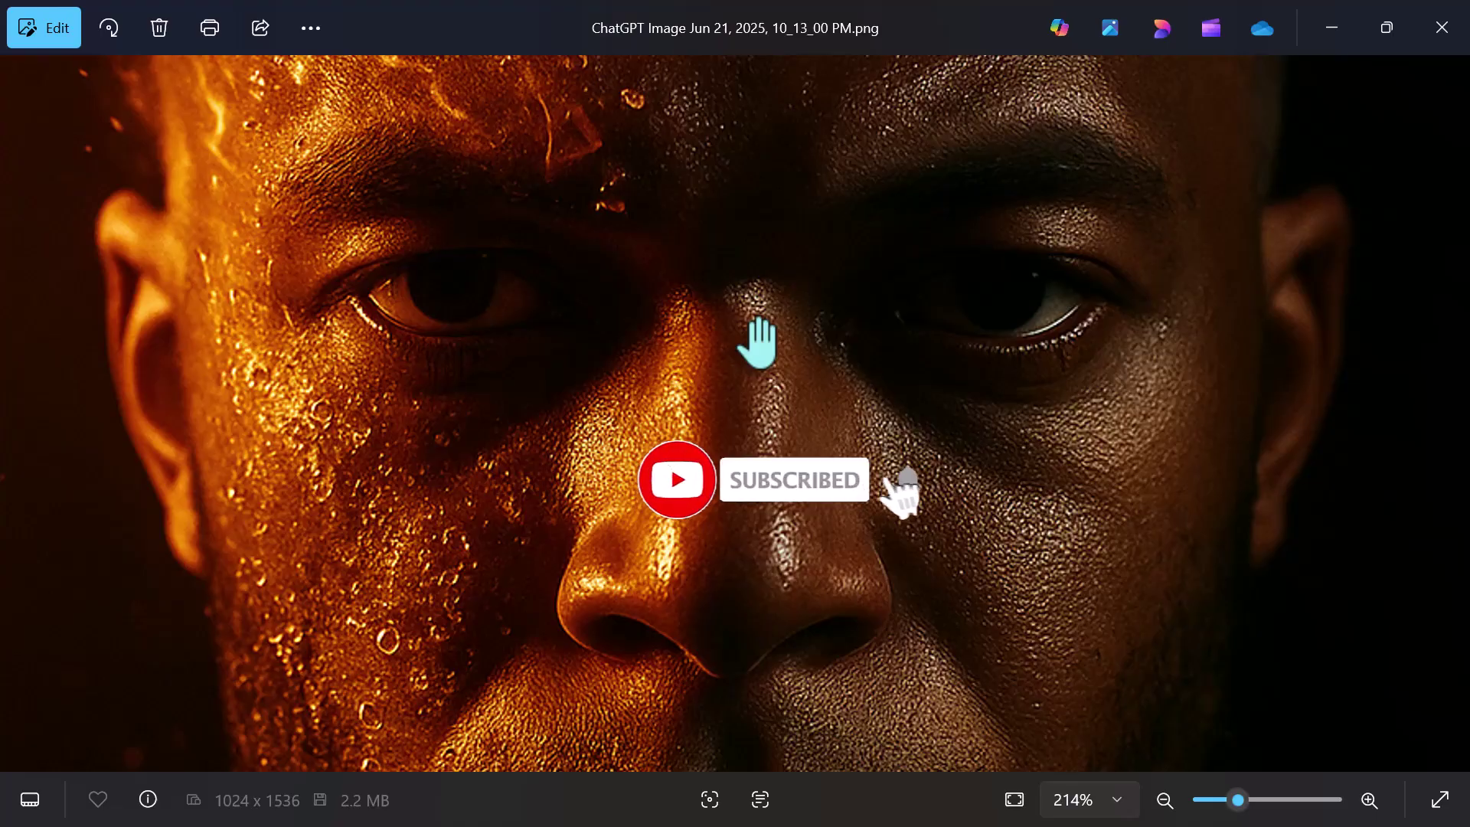
pyautogui.scroll(-2, 758, 341)
pyautogui.scroll(-2, 761, 345)
pyautogui.scroll(-2, 762, 342)
pyautogui.scroll(-2, 762, 343)
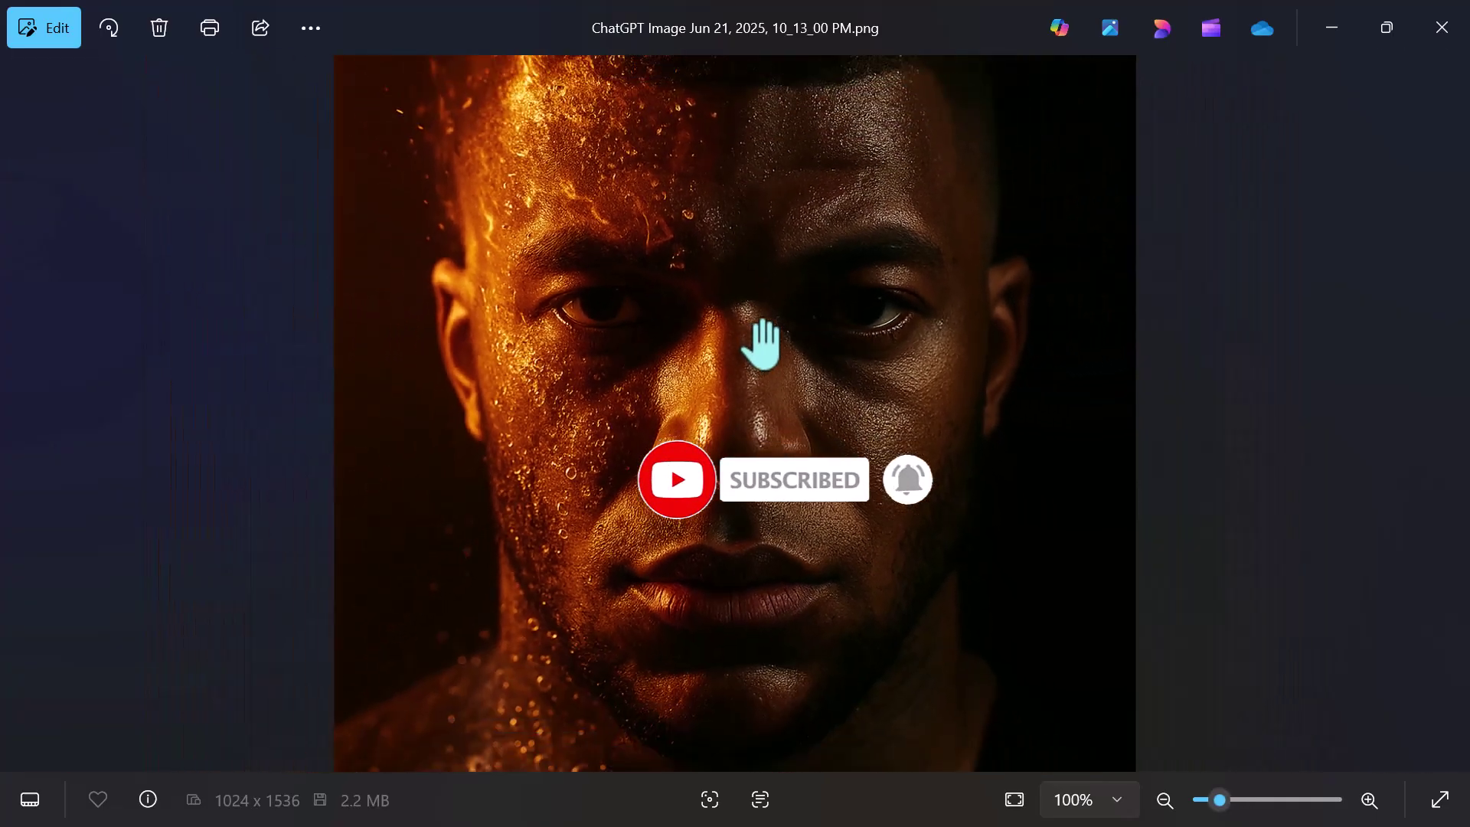
pyautogui.scroll(-2, 761, 342)
pyautogui.scroll(-2, 762, 342)
pyautogui.scroll(-1, 761, 344)
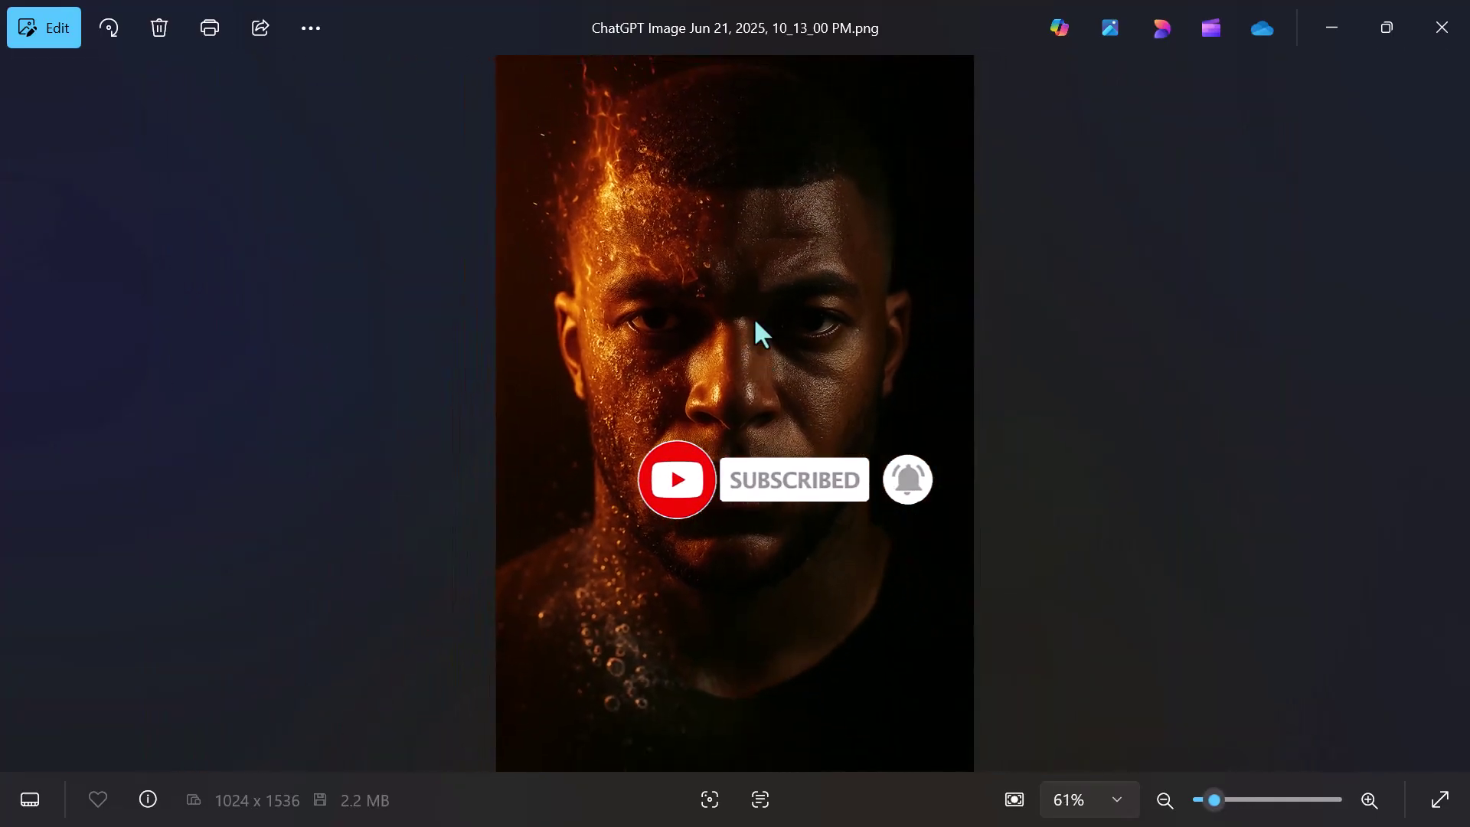